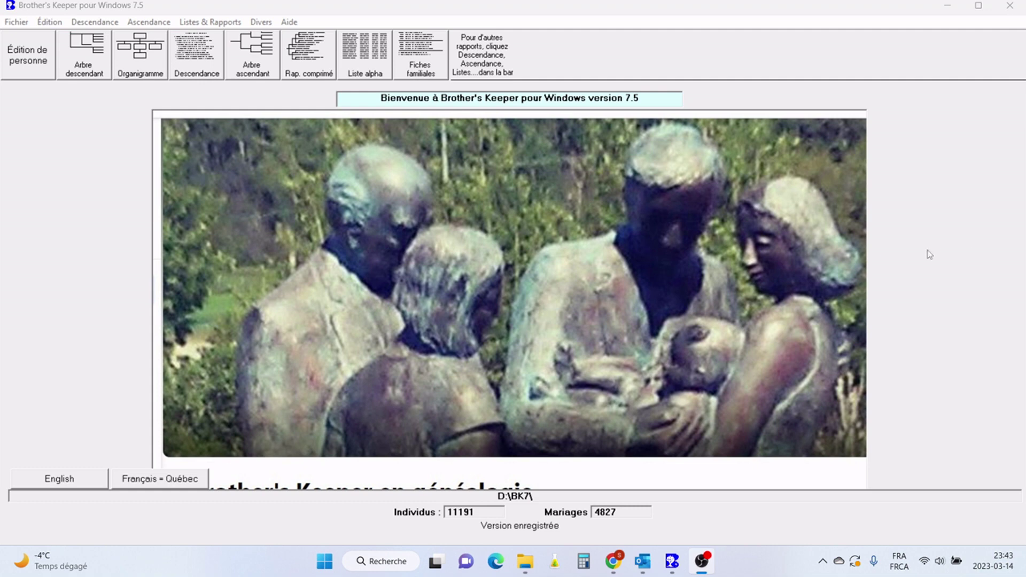
Step: Check the program's version in its About information and close it
click(289, 22)
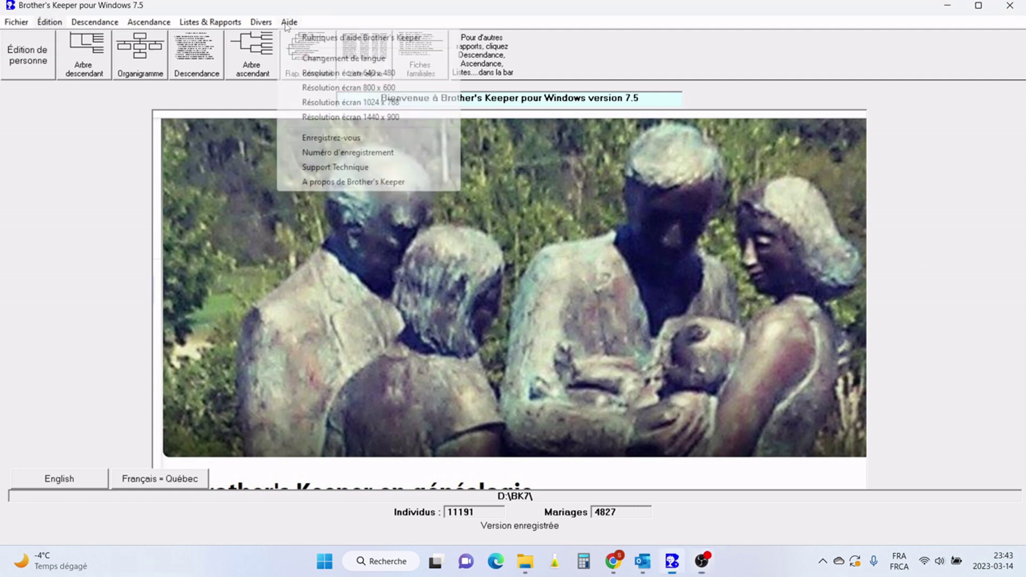
click(313, 182)
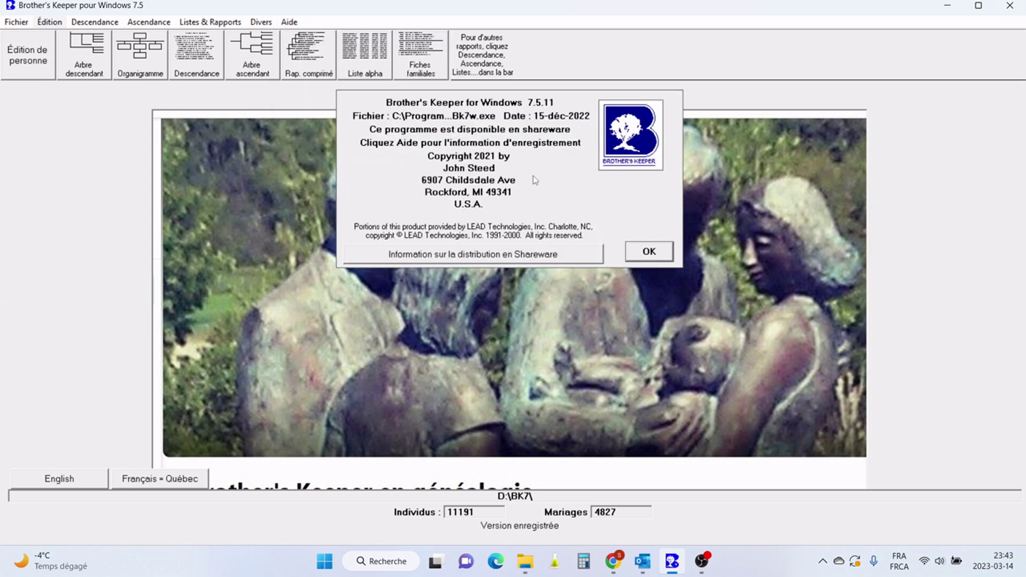
click(637, 258)
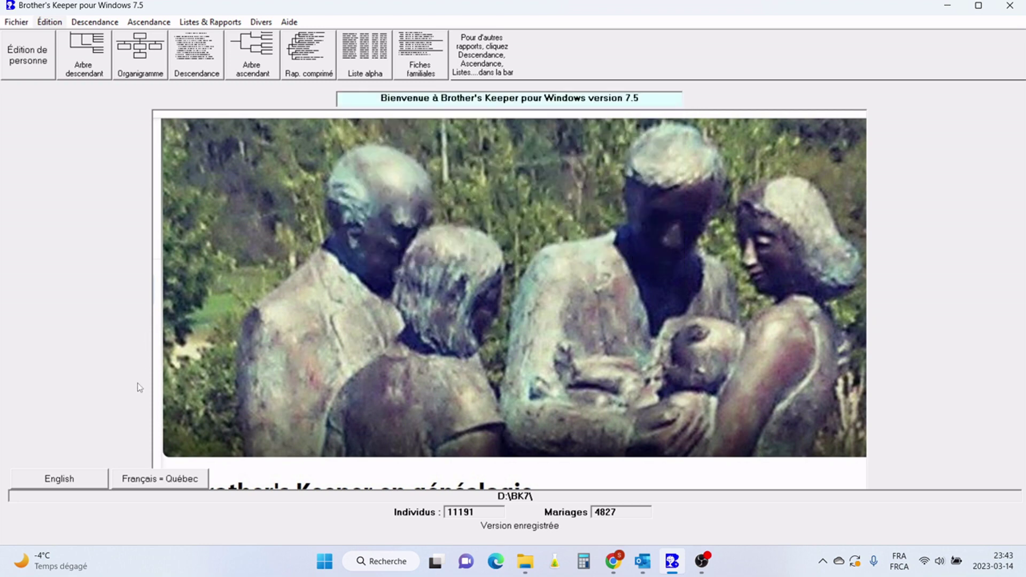
Step: Switch the interface language to Français = Québec and display the Texte/Image file location settings
click(150, 479)
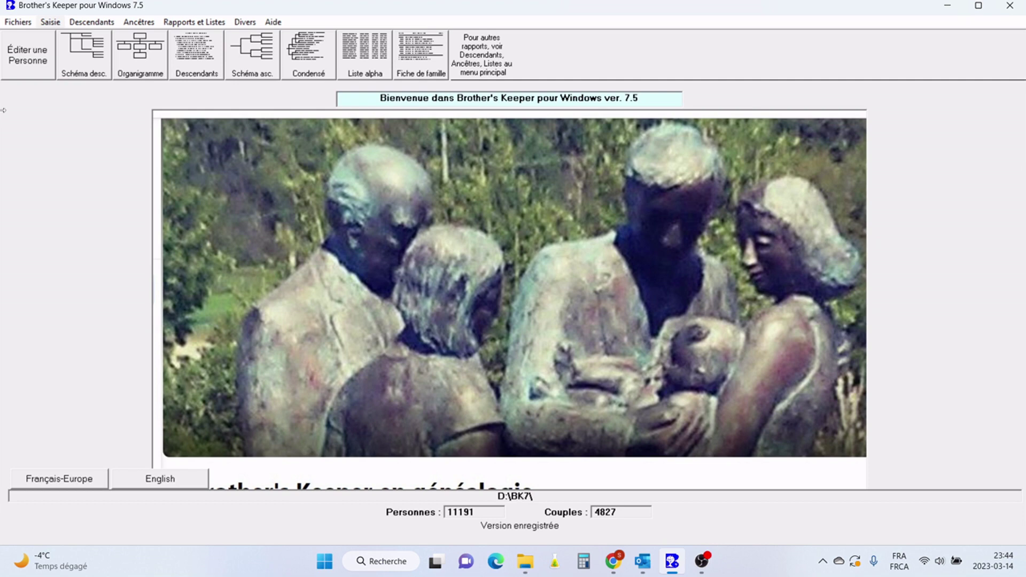
click(16, 22)
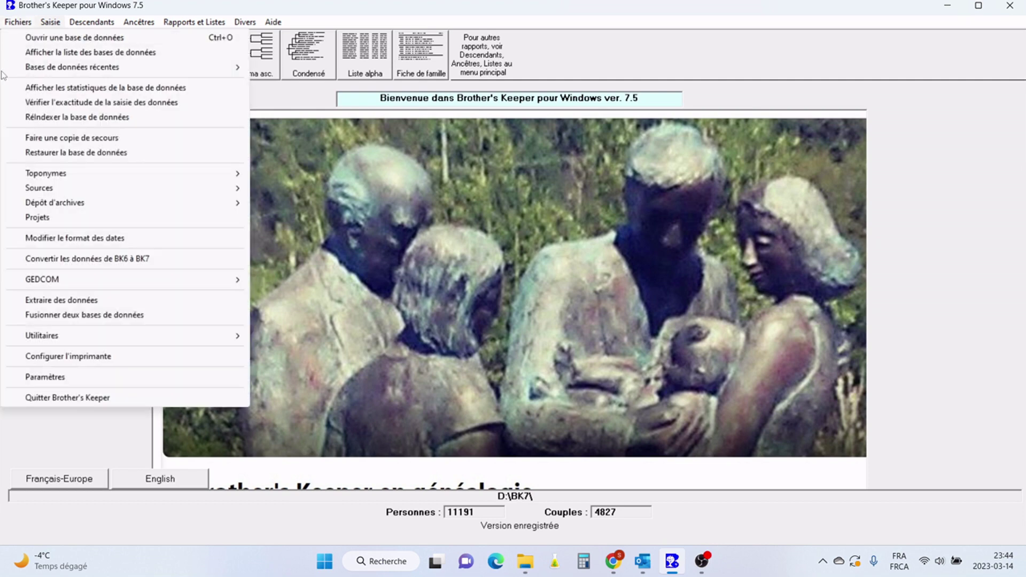
click(31, 379)
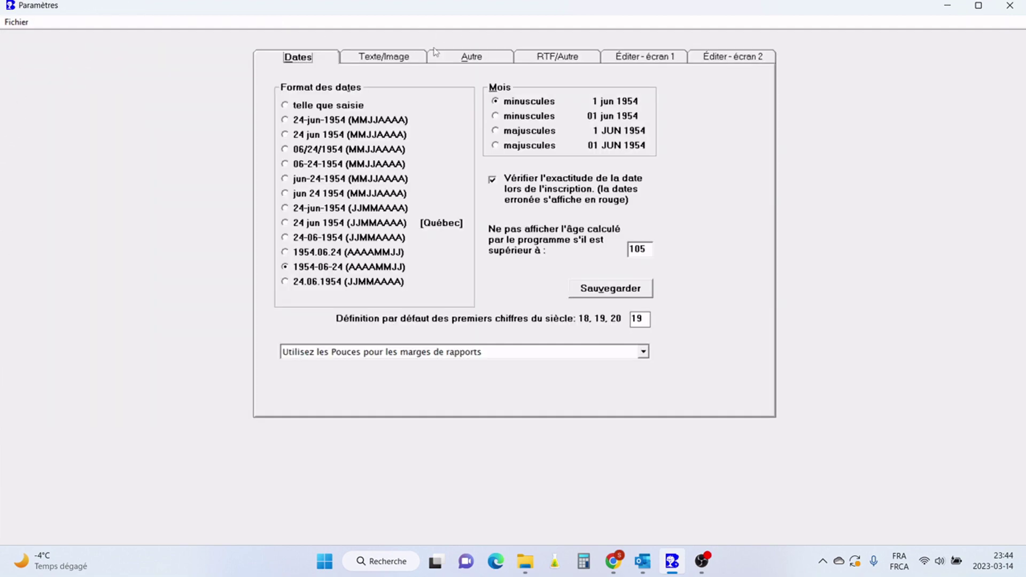
click(410, 60)
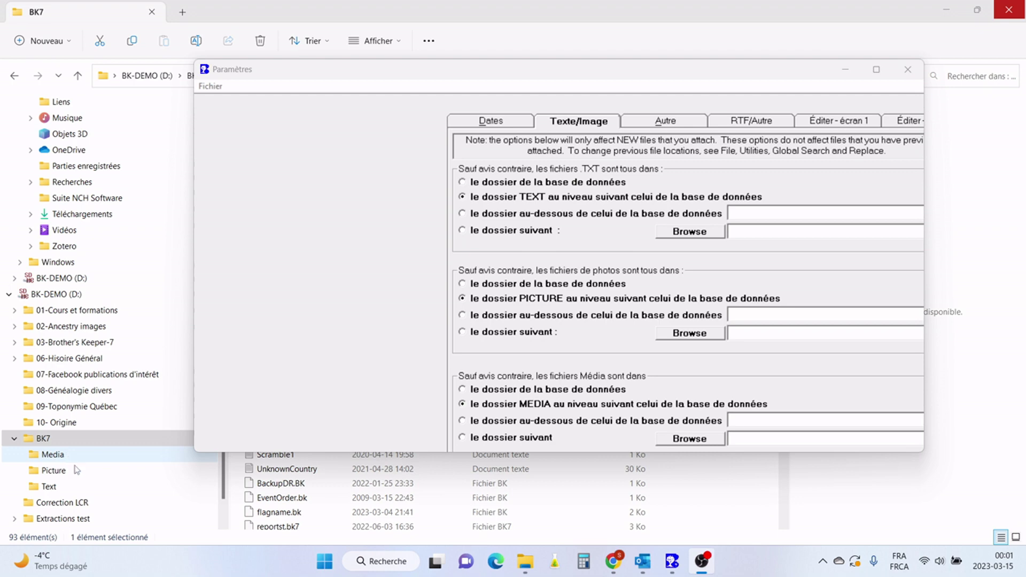
Step: Switch to File Explorer and examine the 10- Origine folder and the Picture, Media and Text folders inside BK7
click(102, 428)
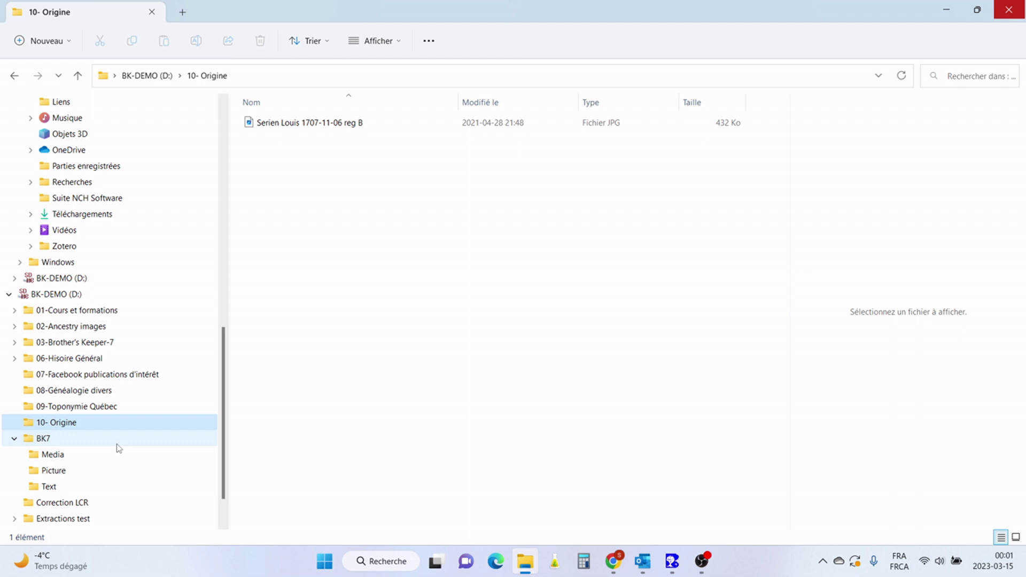
click(67, 473)
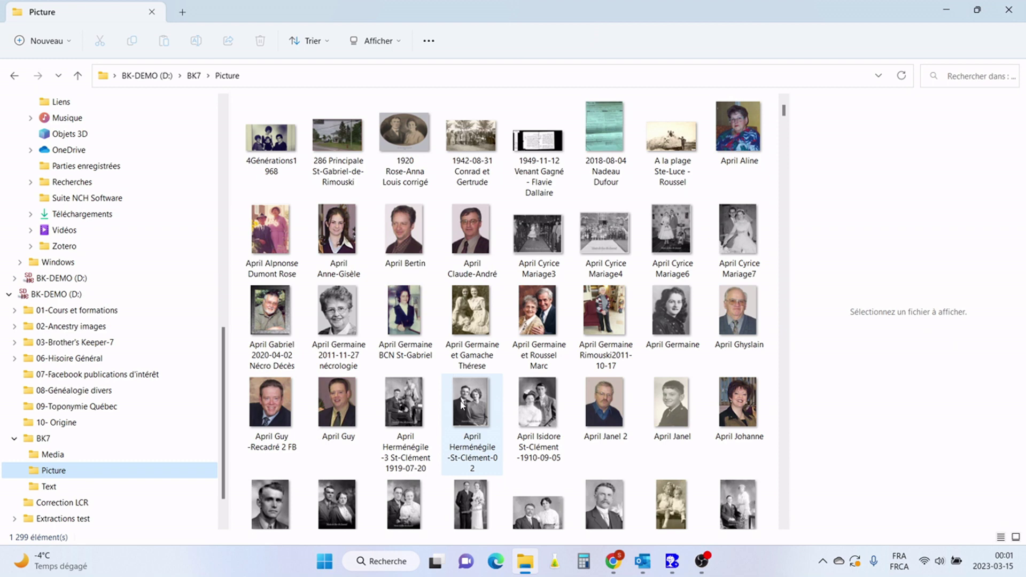
click(48, 457)
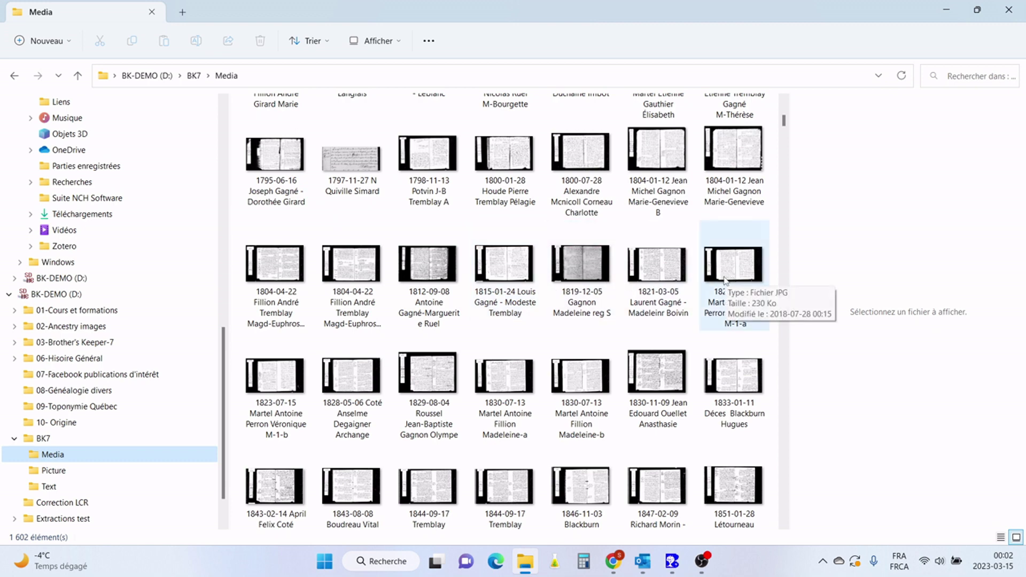
click(44, 490)
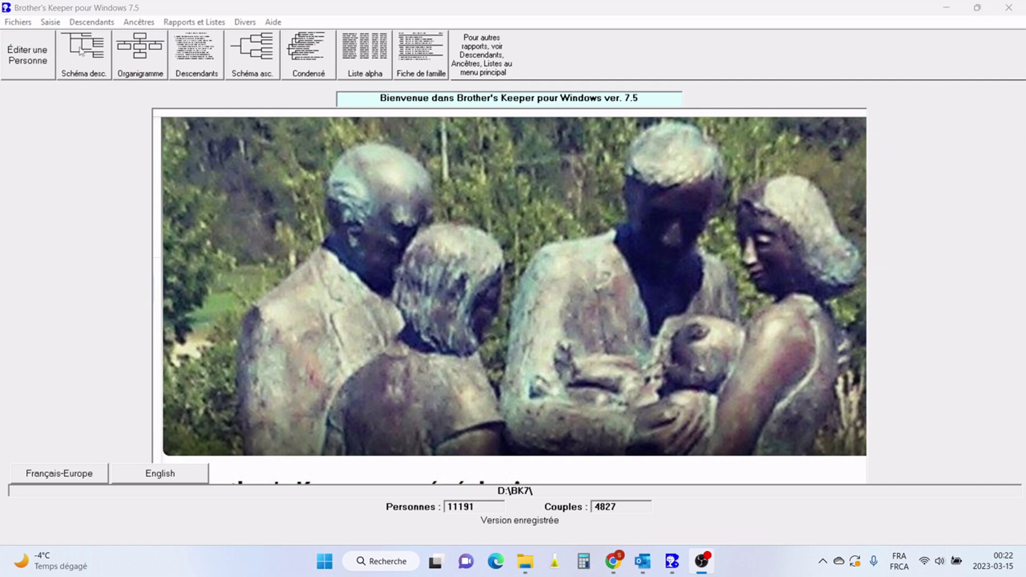
Step: Open the personal record entry screen and review the person's events and linked media files
click(51, 22)
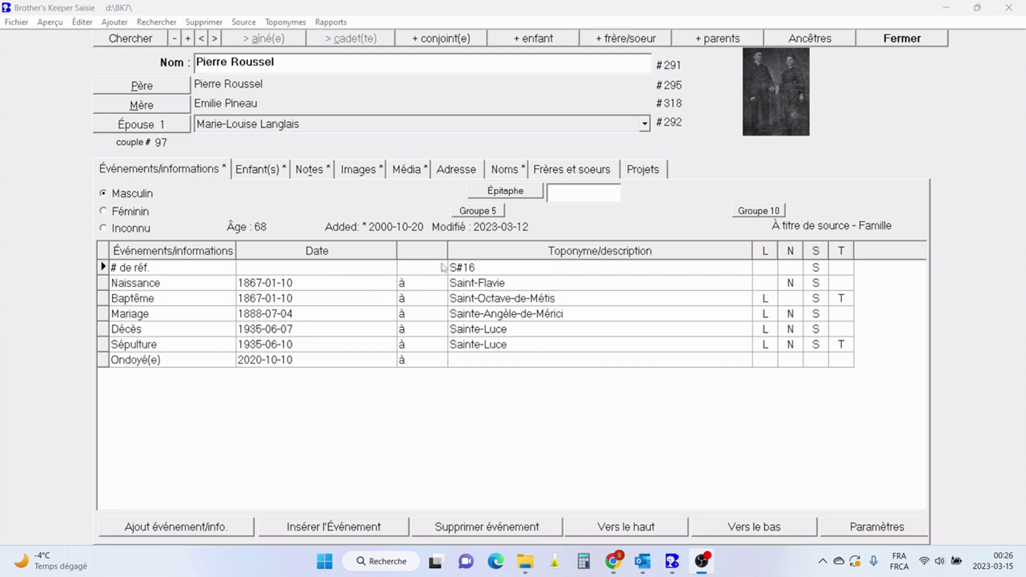
click(175, 173)
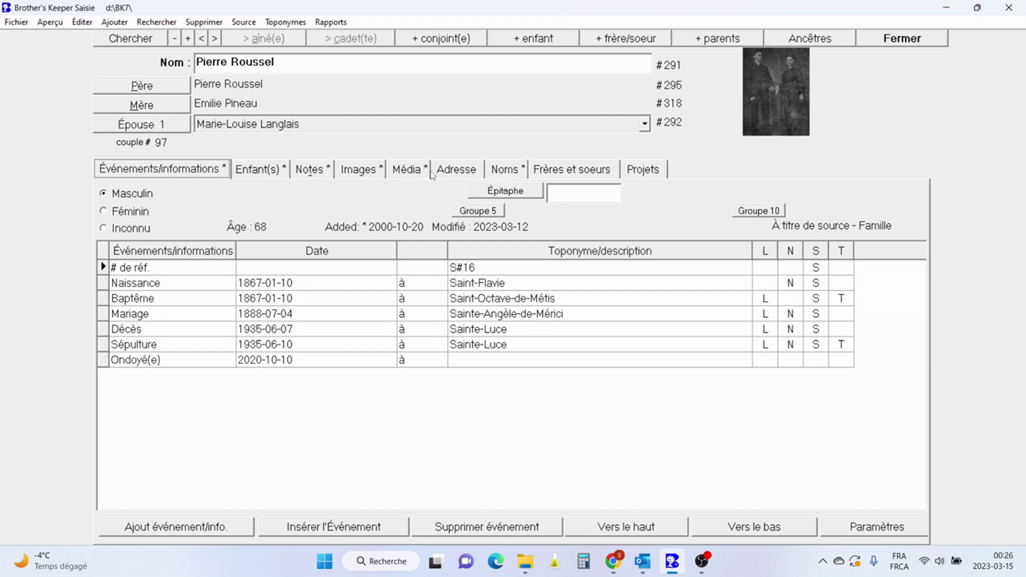
click(405, 178)
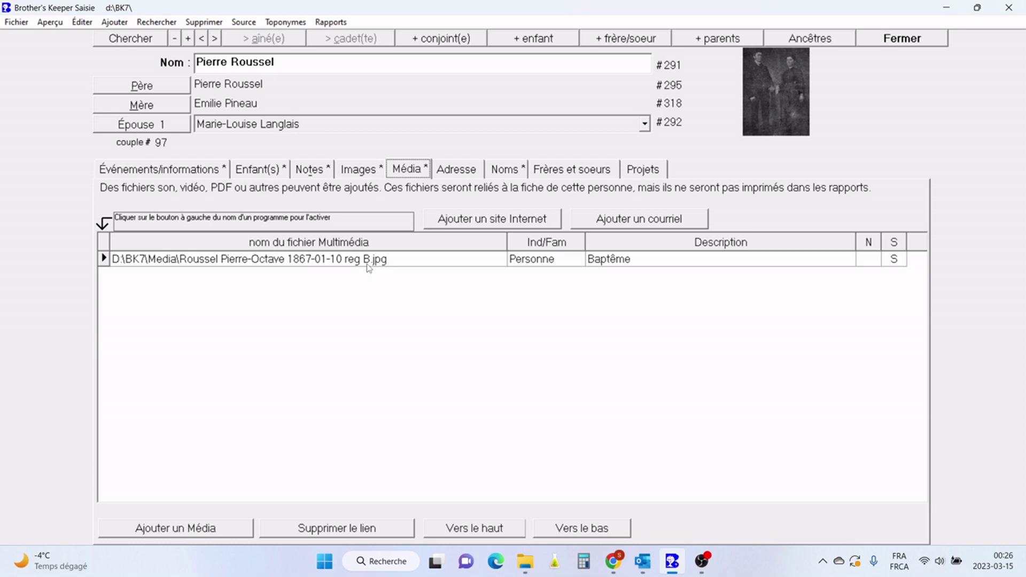
Step: Open the linked baptism register image, enlarge entry B. 5 to read it, and close the viewer
click(106, 262)
click(105, 262)
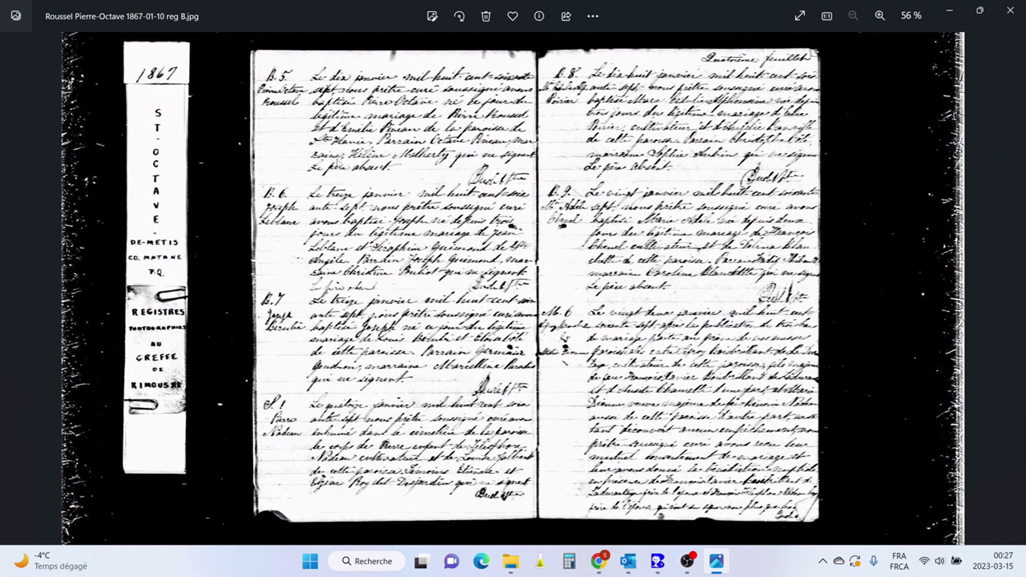
scroll(339, 162, up, 1)
scroll(339, 162, up, 6)
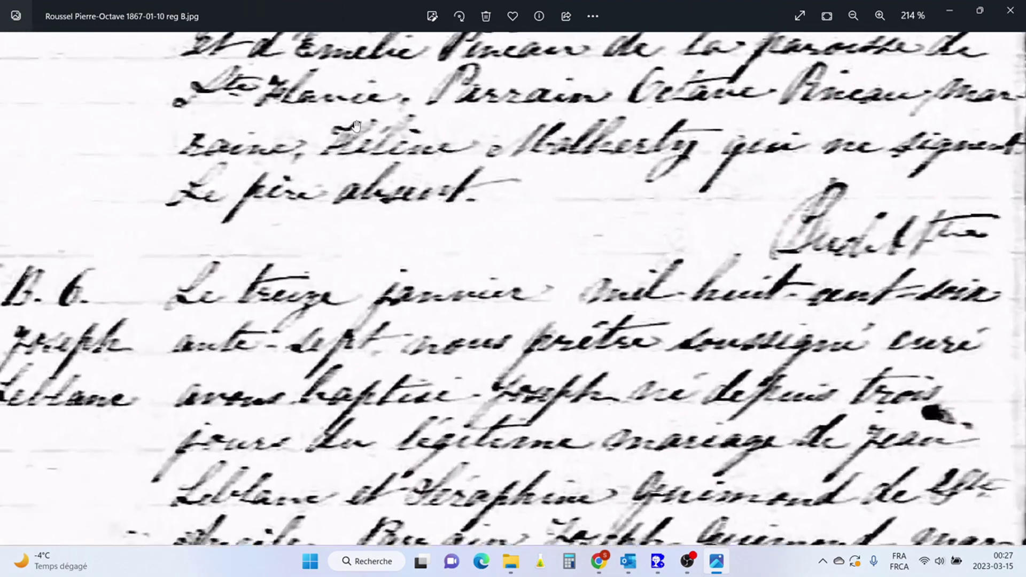
drag(356, 126, 419, 404)
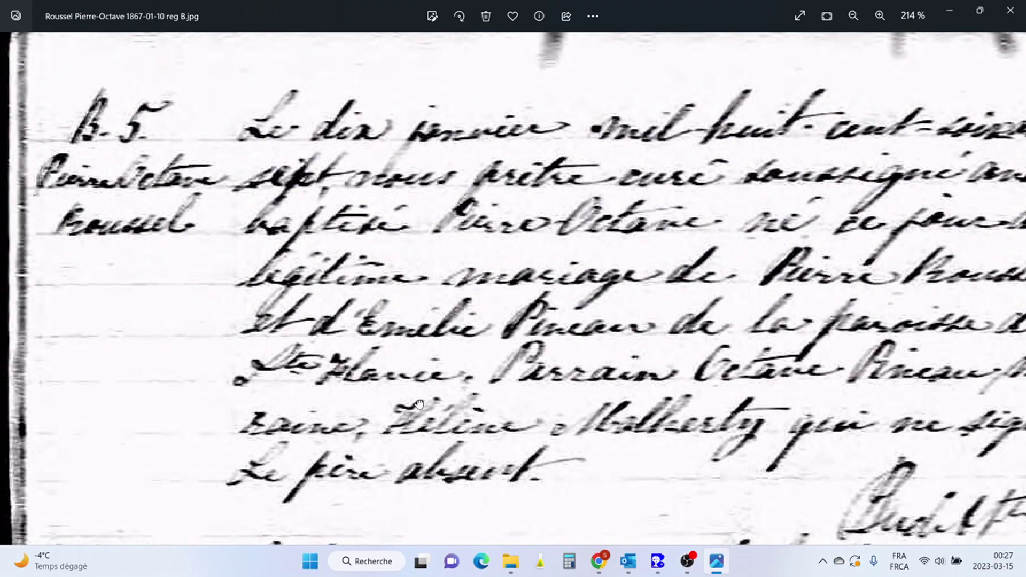
drag(419, 404, 323, 403)
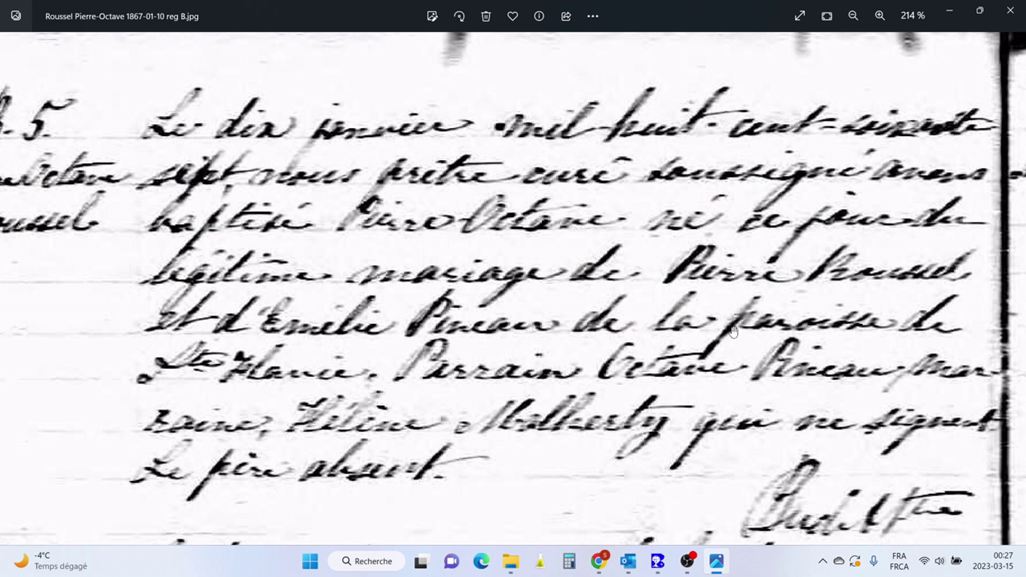
click(1009, 11)
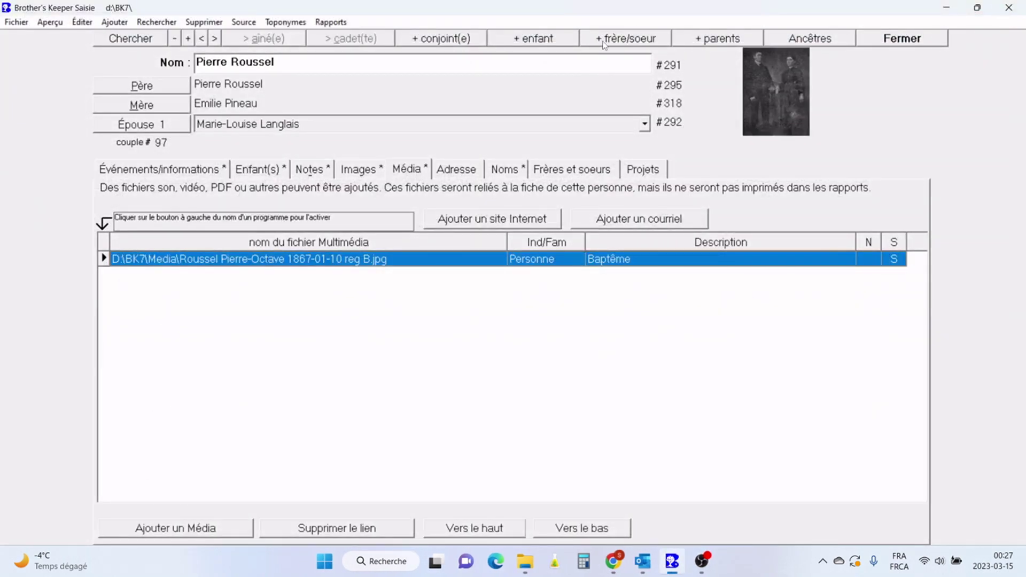
Step: View the person's linked images, and bring up the media files of person record number 8
click(358, 172)
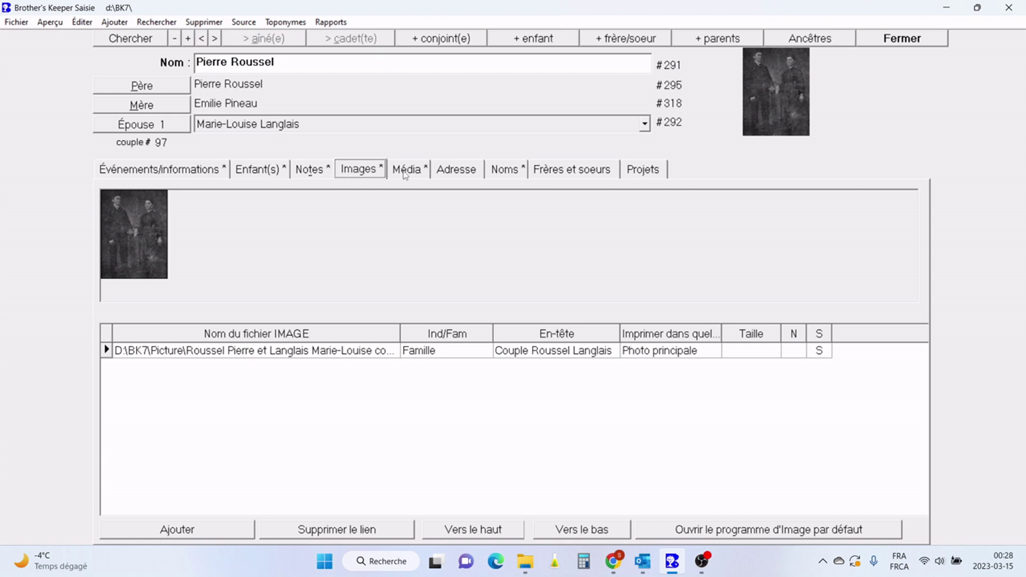
key(ctrl+f)
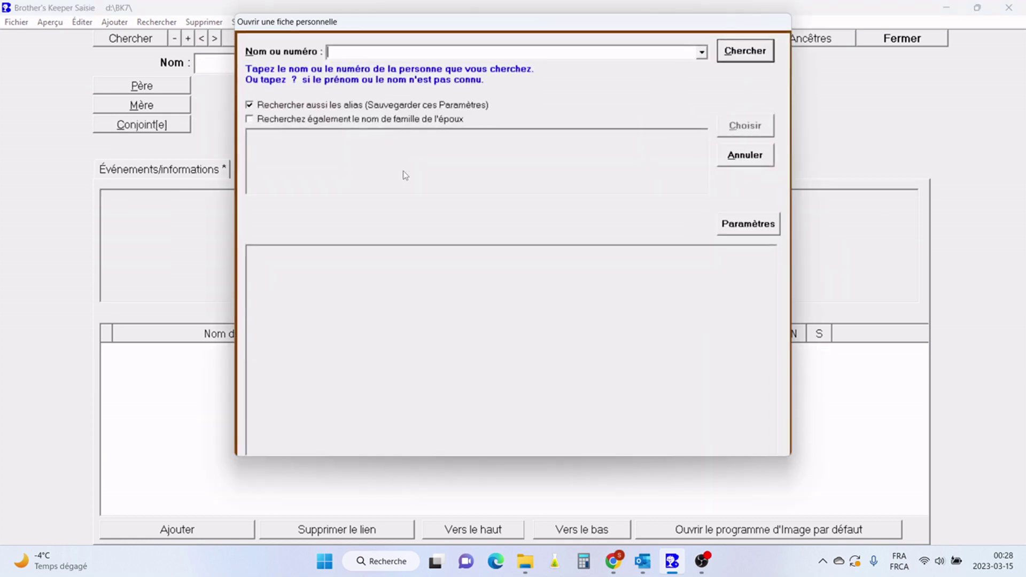
text(8)
key(Return)
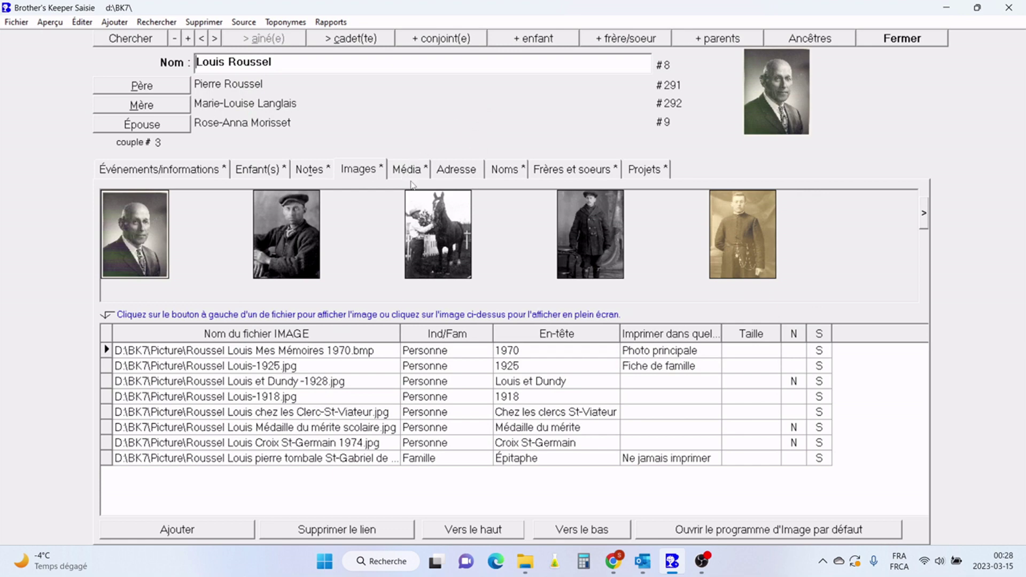
click(412, 175)
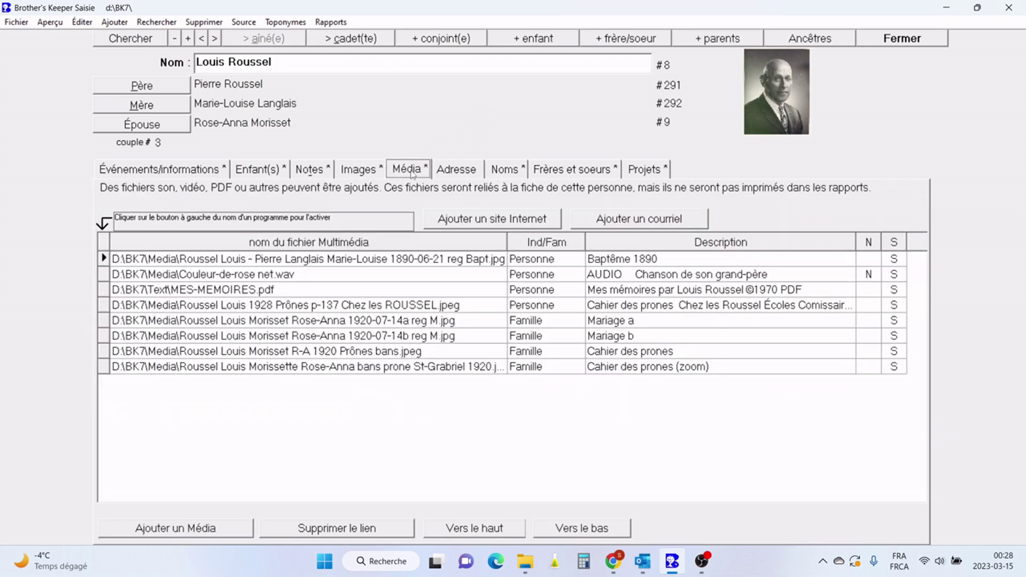
Step: Play the linked Couleur-de-rose net audio file, pause it and close the media player
click(104, 276)
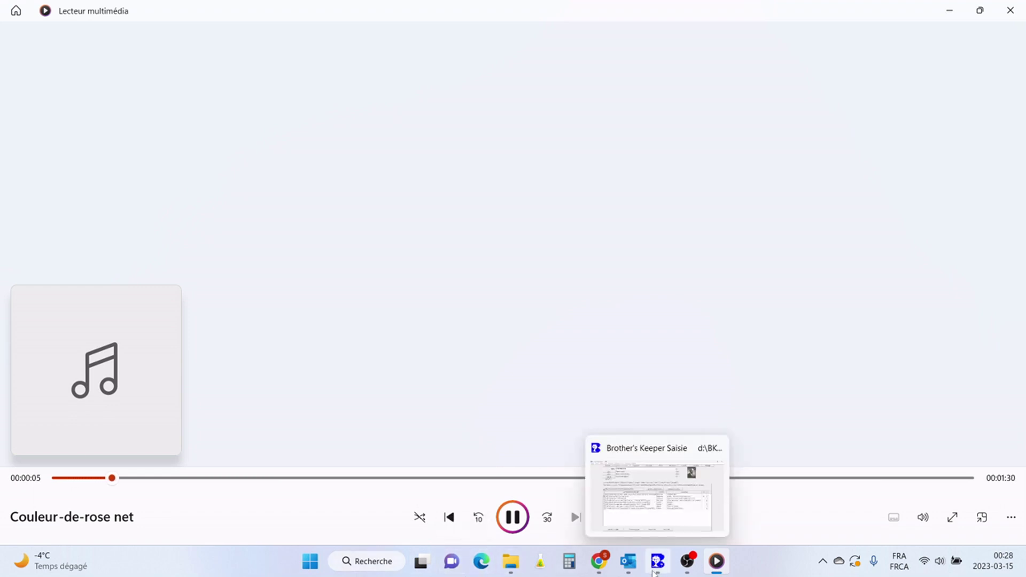
click(513, 517)
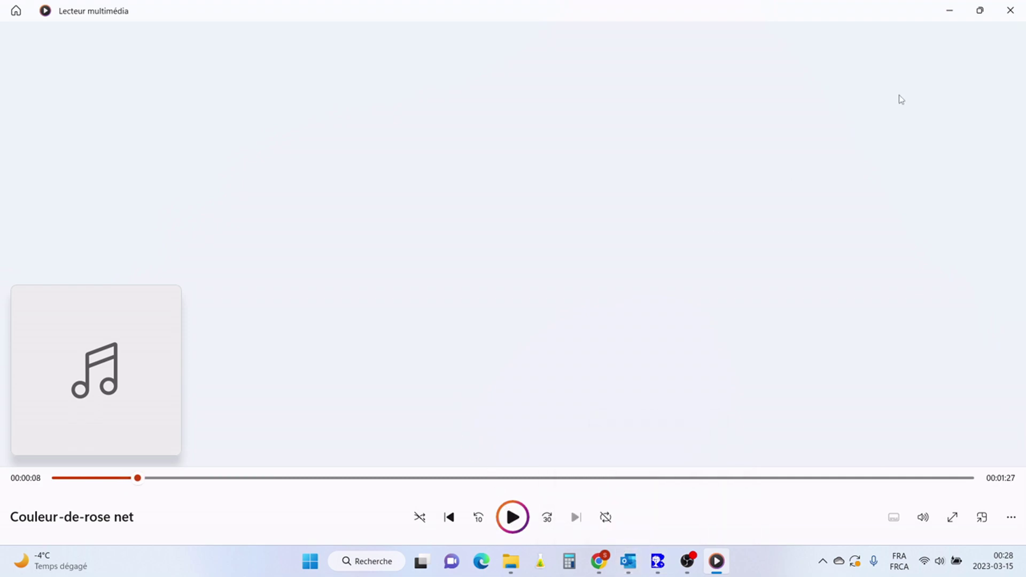
click(1010, 10)
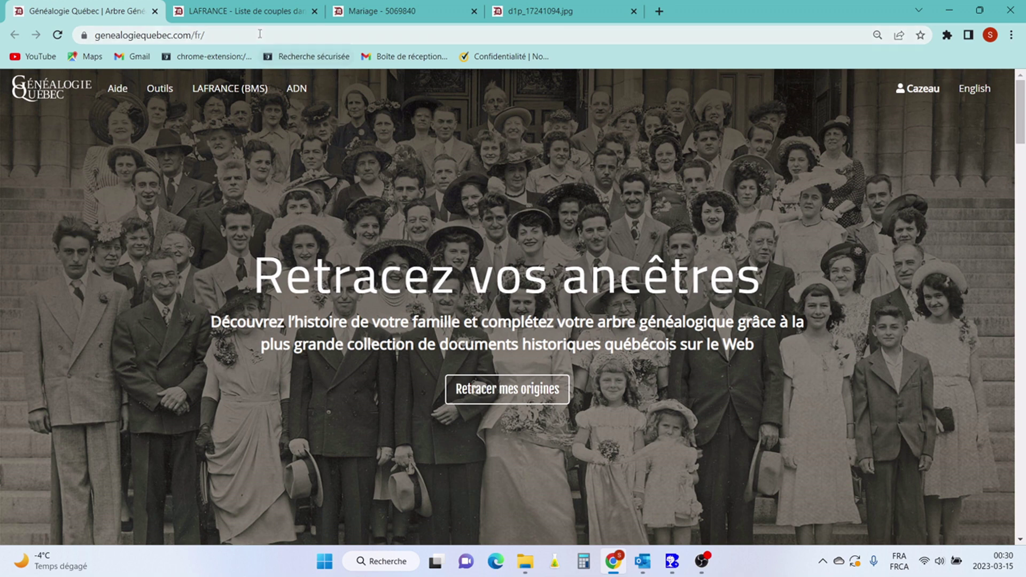
Step: In the browser's LAFRANCE couple list, open the marriage record dated 1888-07-04 and its original act image d1p_17241094.jpg
click(230, 13)
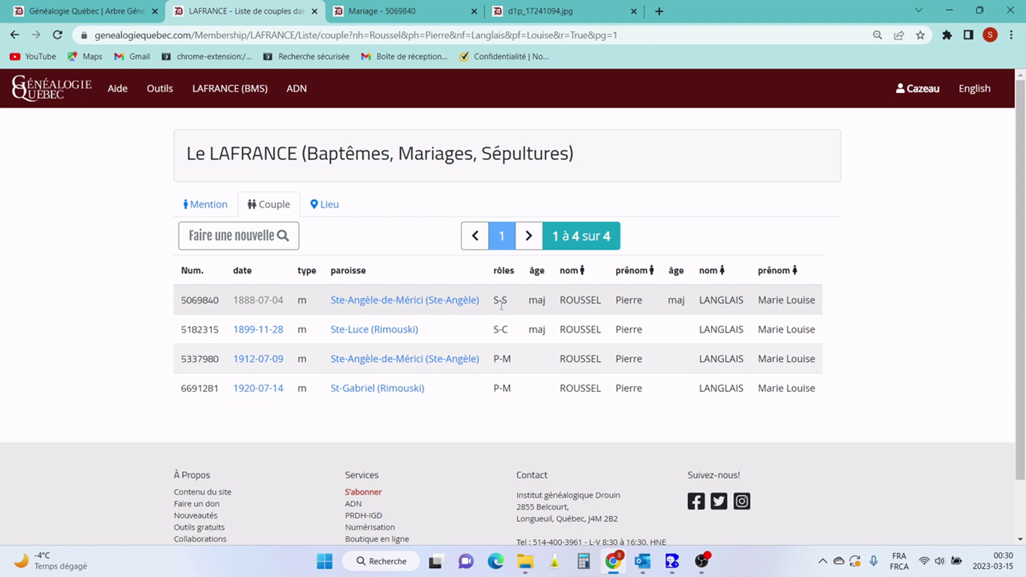
middle_click(246, 298)
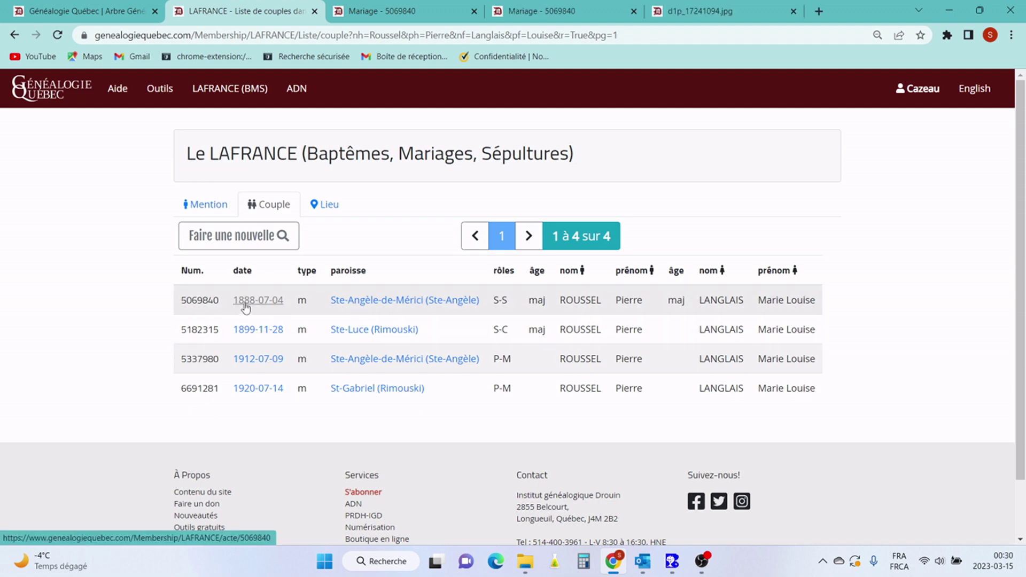
click(245, 302)
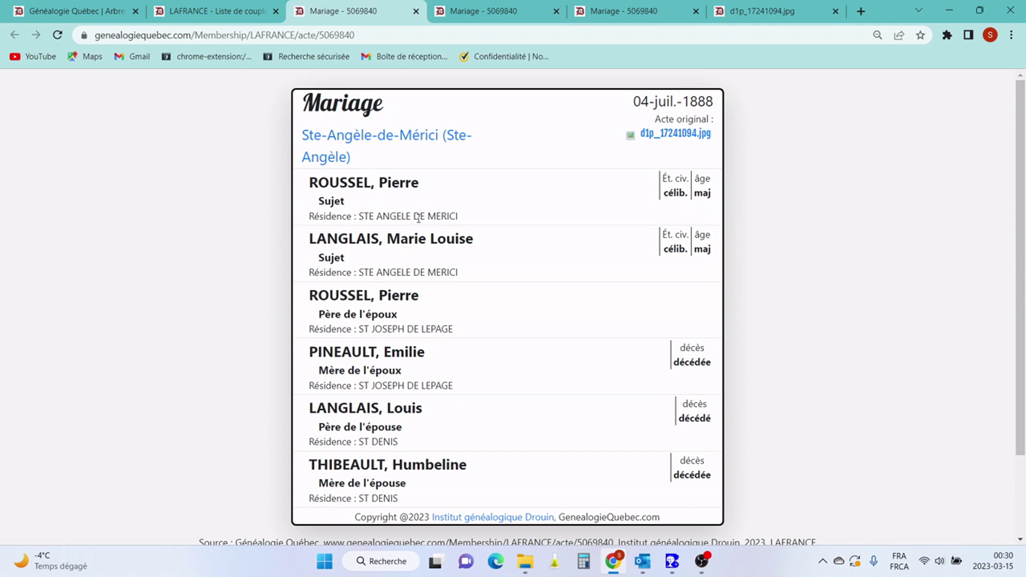
click(689, 139)
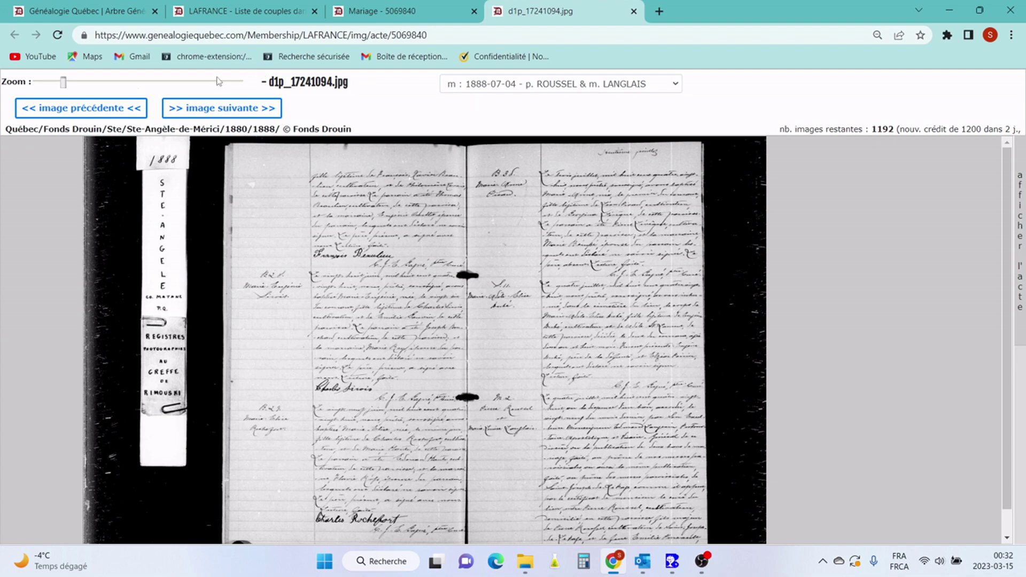
Step: Enlarge marriage entry M. 2 in the register image and start saving the image to the BK7 Media folder on BK-DEMO (D:)
drag(66, 86, 115, 87)
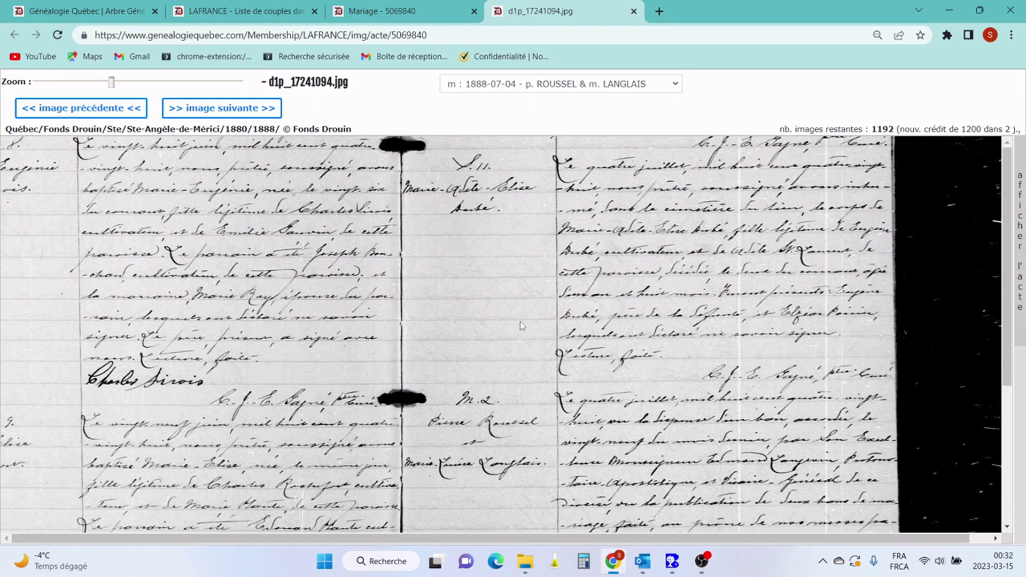
drag(521, 326, 486, 136)
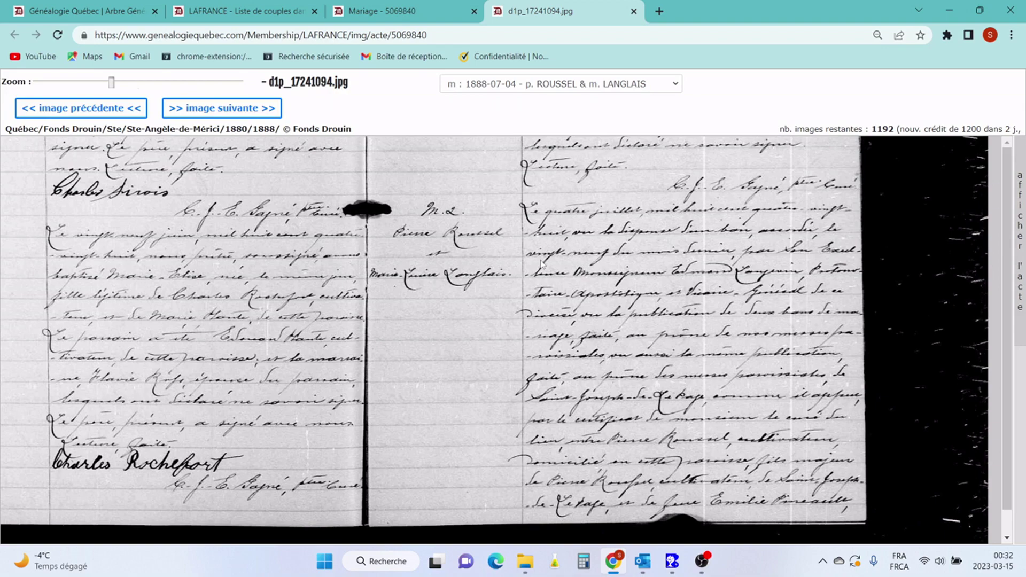
right_click(516, 362)
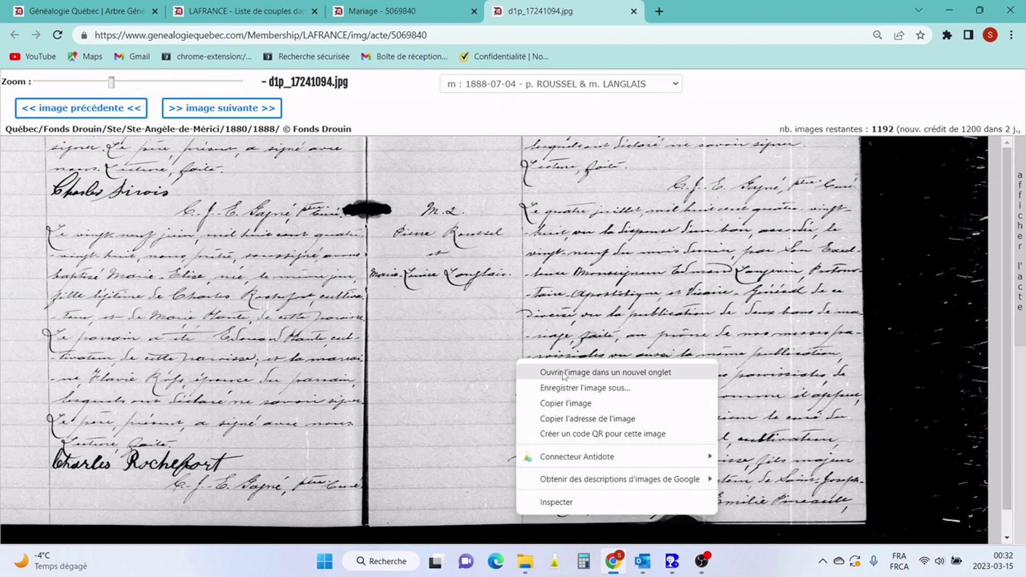
click(584, 388)
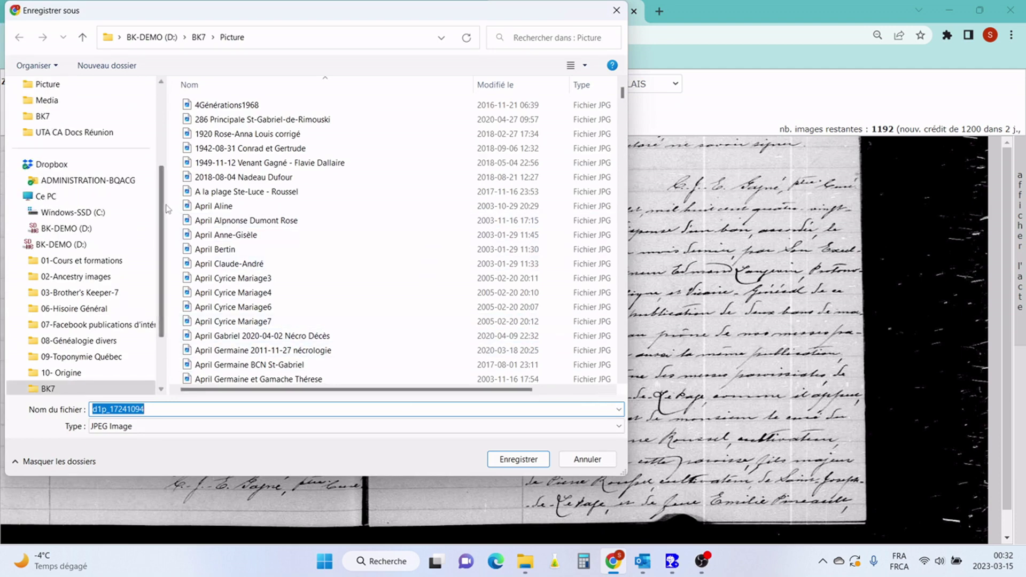
scroll(168, 257, down, 2)
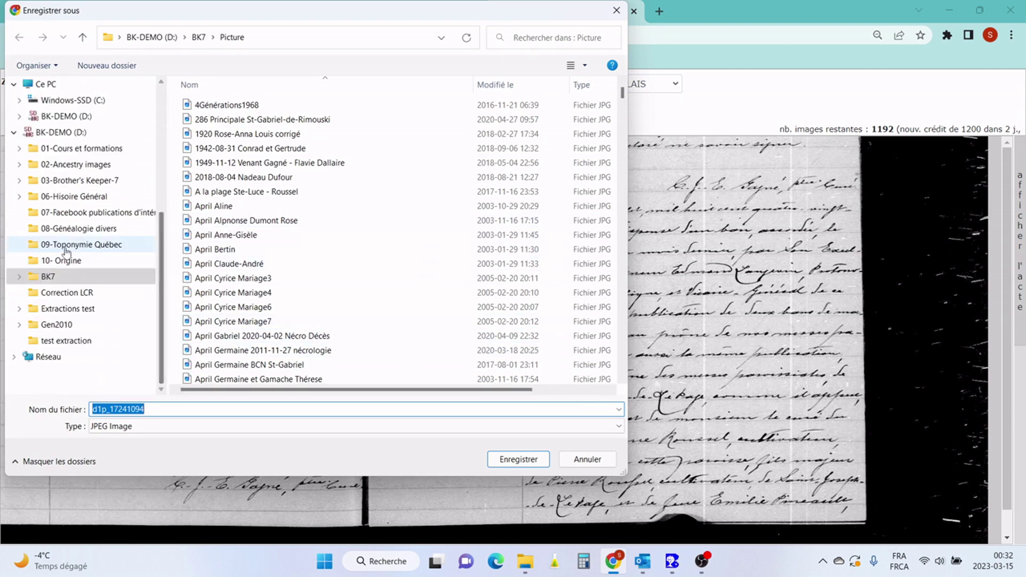
click(20, 279)
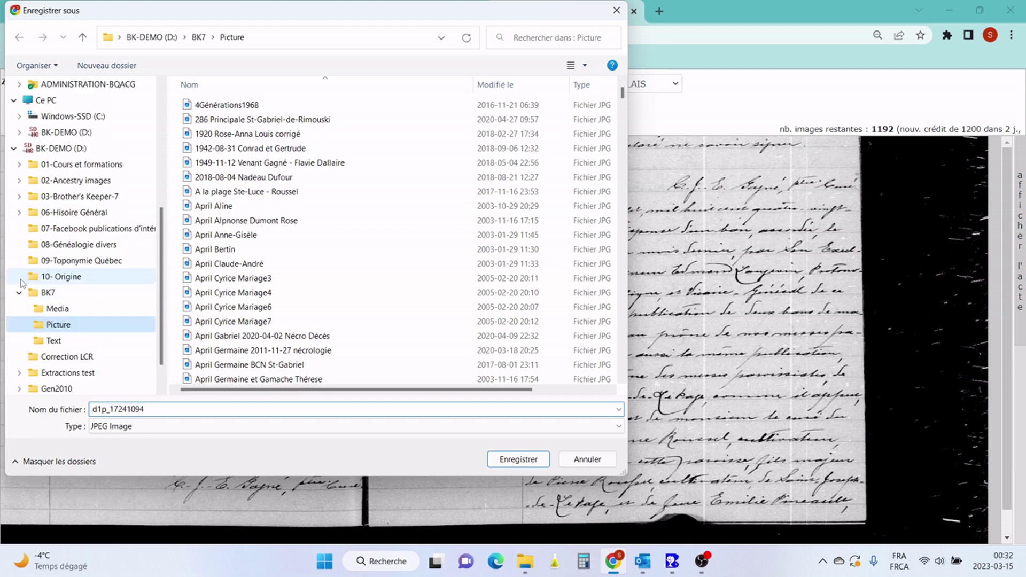
click(58, 310)
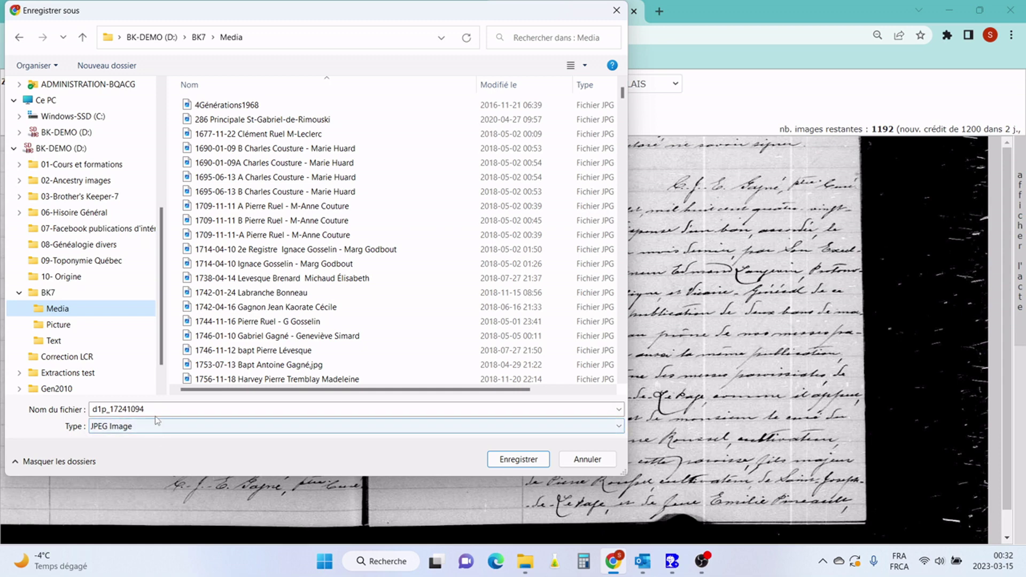
Step: Name the image file with both spouses' full names, surname first, followed by "1888-07-04a Reg M", and save it as a JPEG
double_click(145, 409)
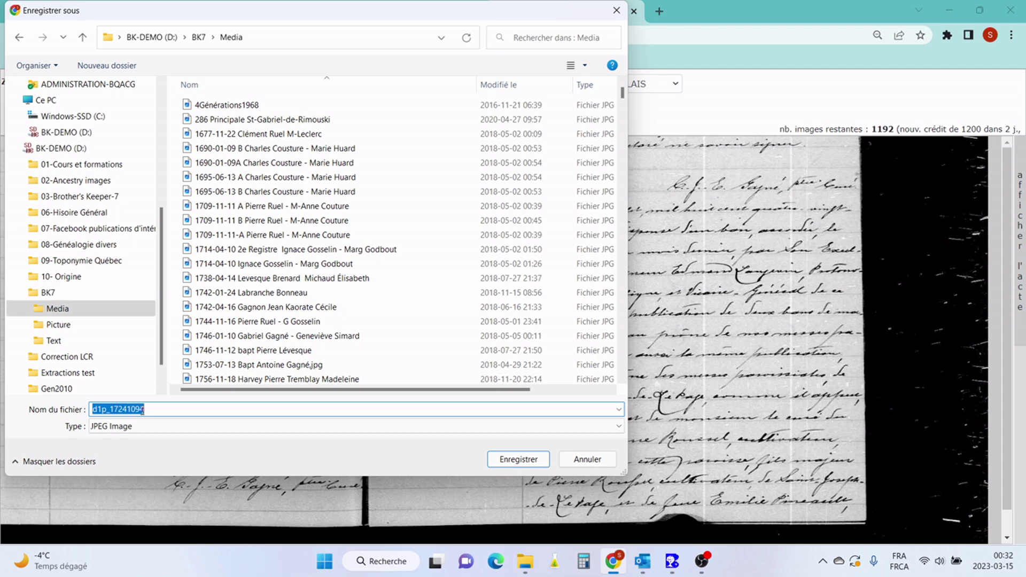
key(BackSpace)
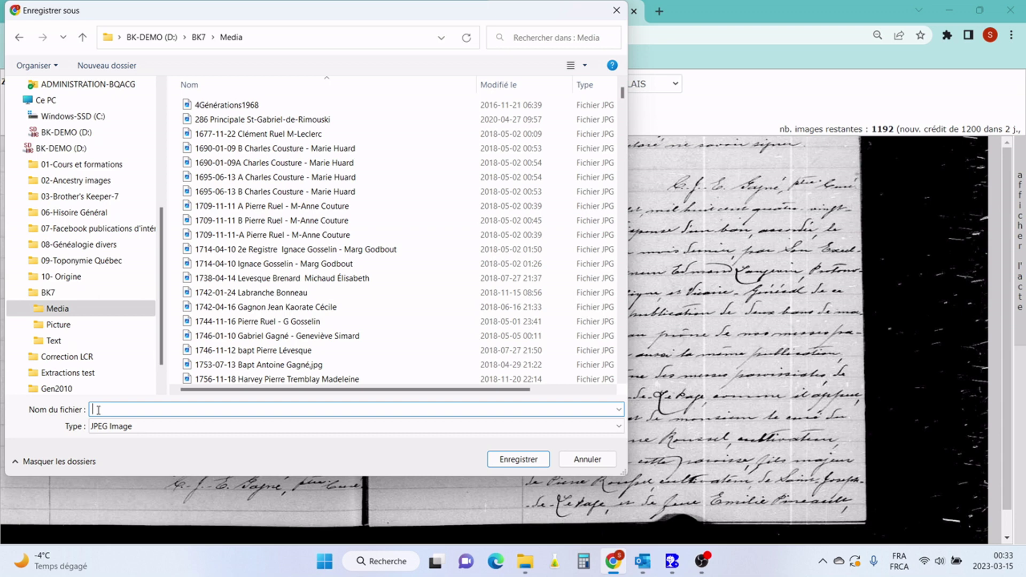
text(Rous)
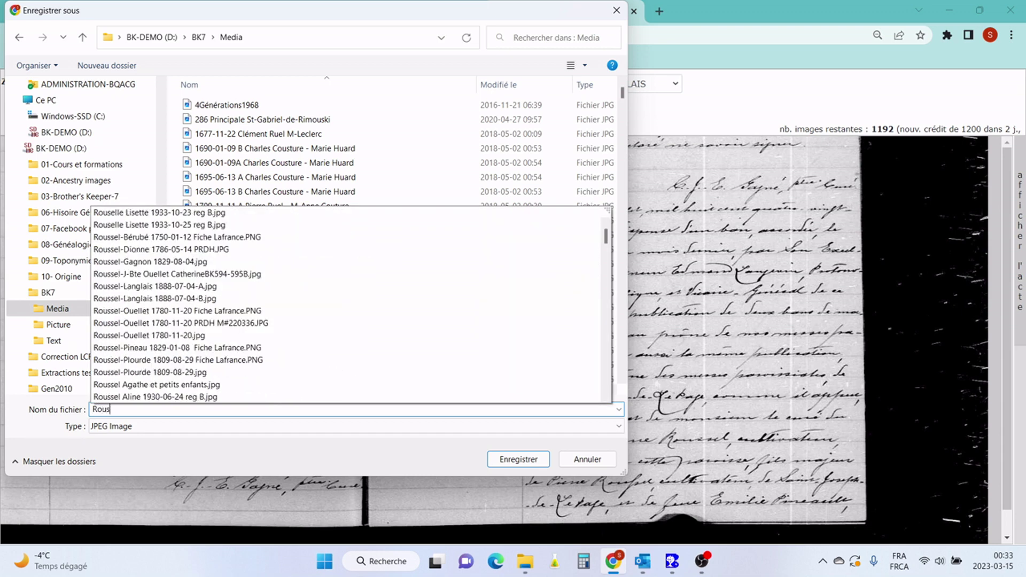
text(sel P)
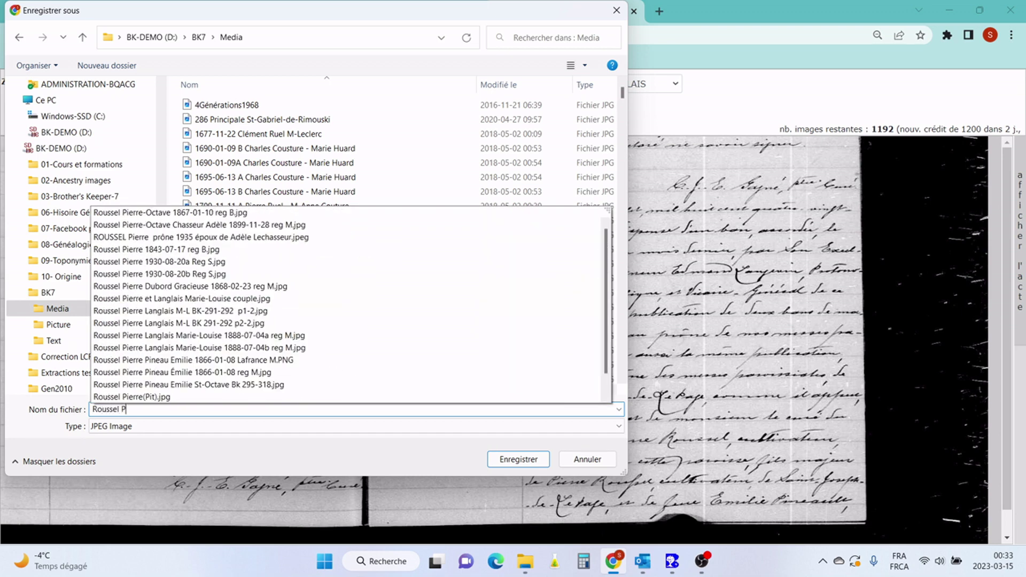
text(ierre Langlais )
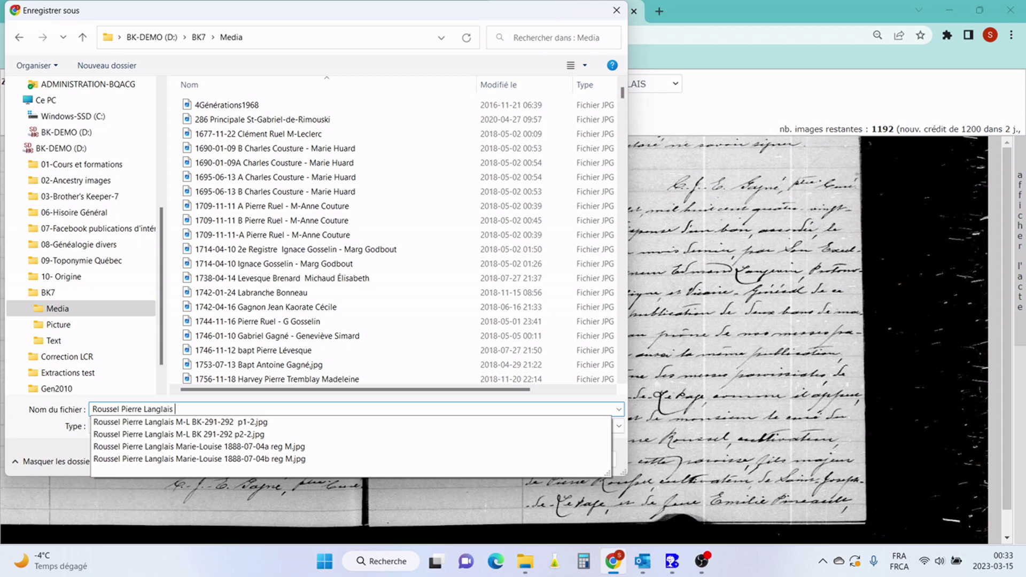
text(Marei-Louise)
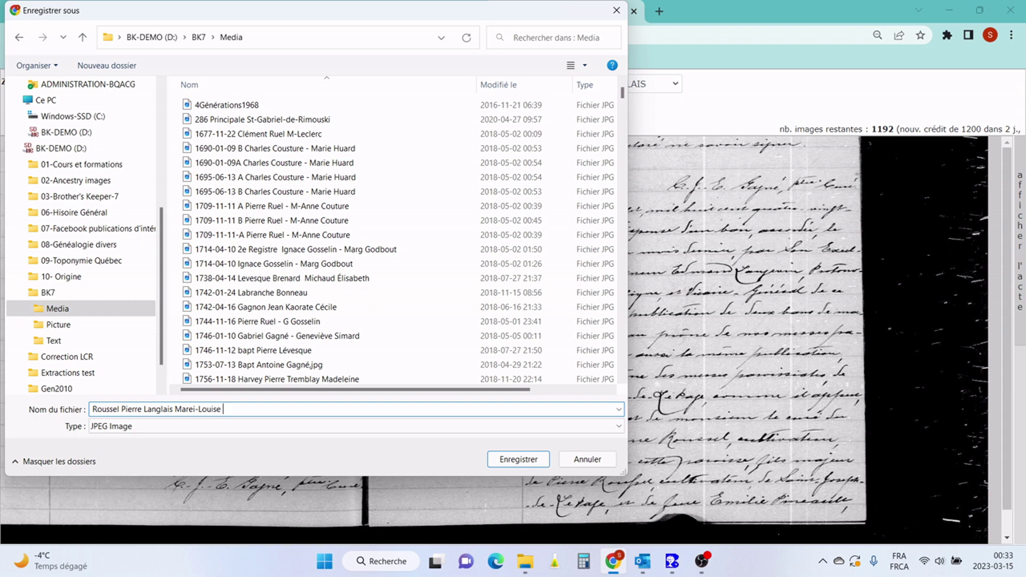
text( 1888-07-04)
text(a)
text(Reg M)
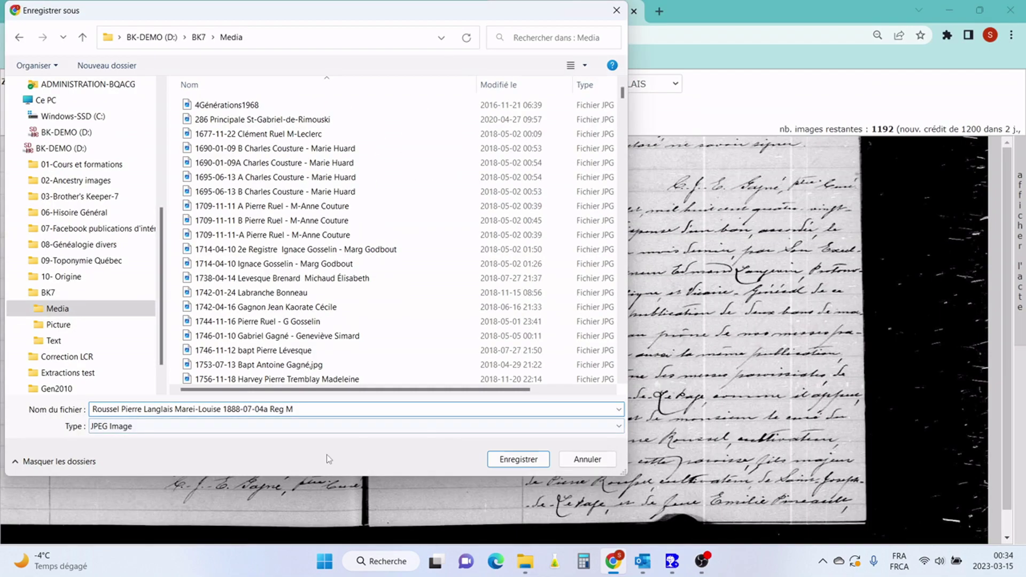
click(521, 462)
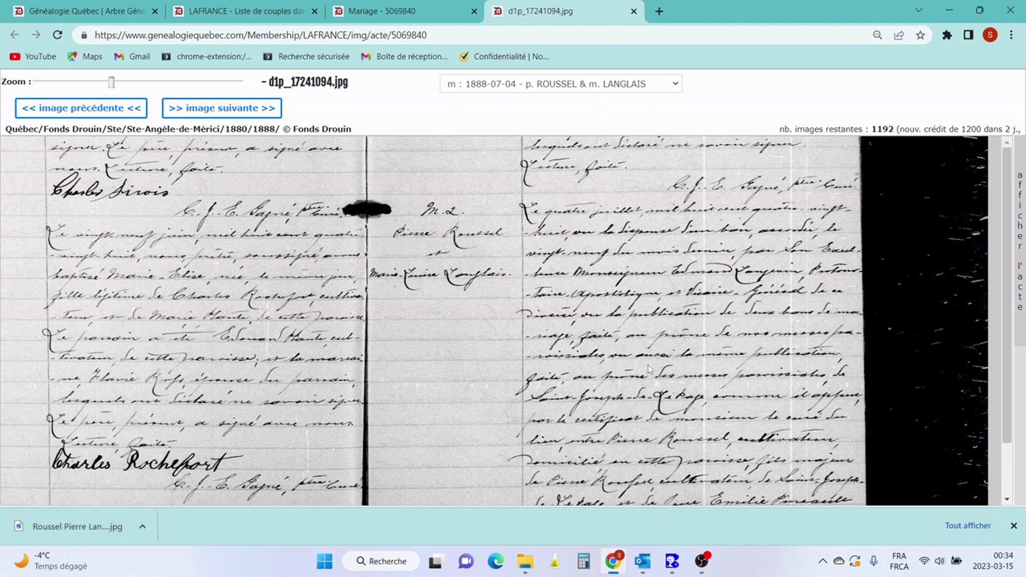
Step: Go to the following register image, d1p_17241095.jpg, and save it in Media under the couple's full names followed by "1888-07-04b reg M.jpg"
click(242, 109)
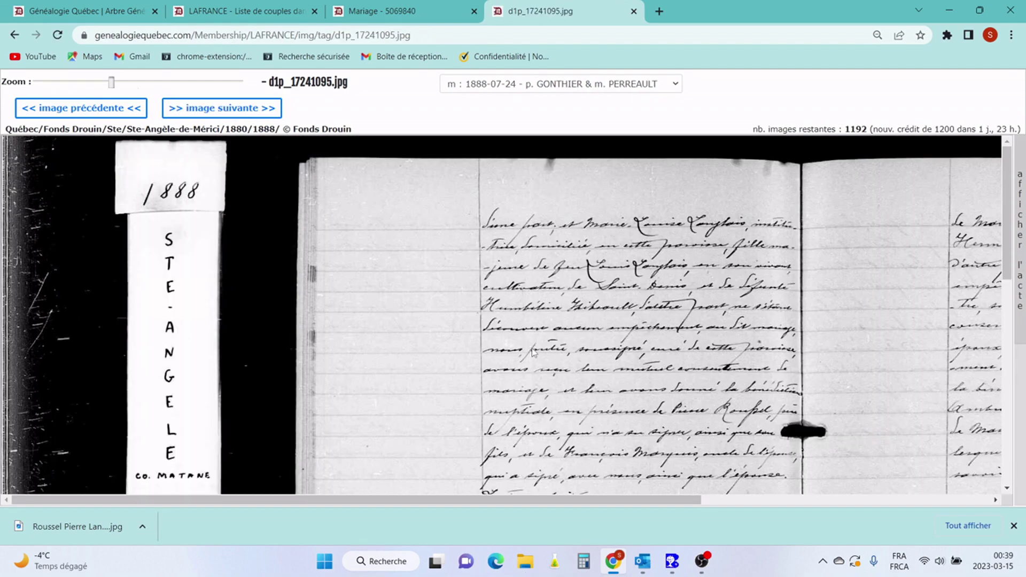
right_click(533, 349)
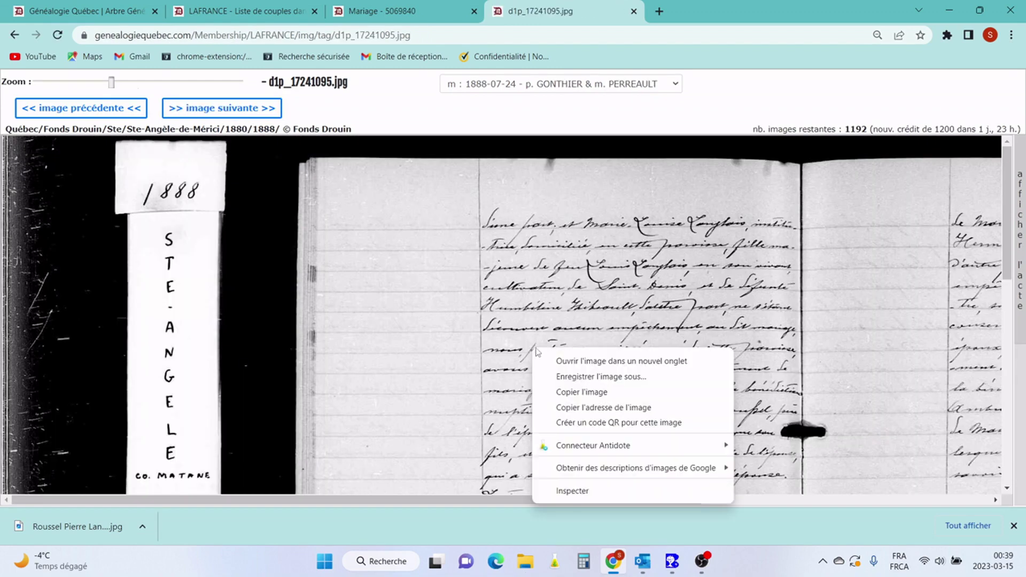
click(600, 376)
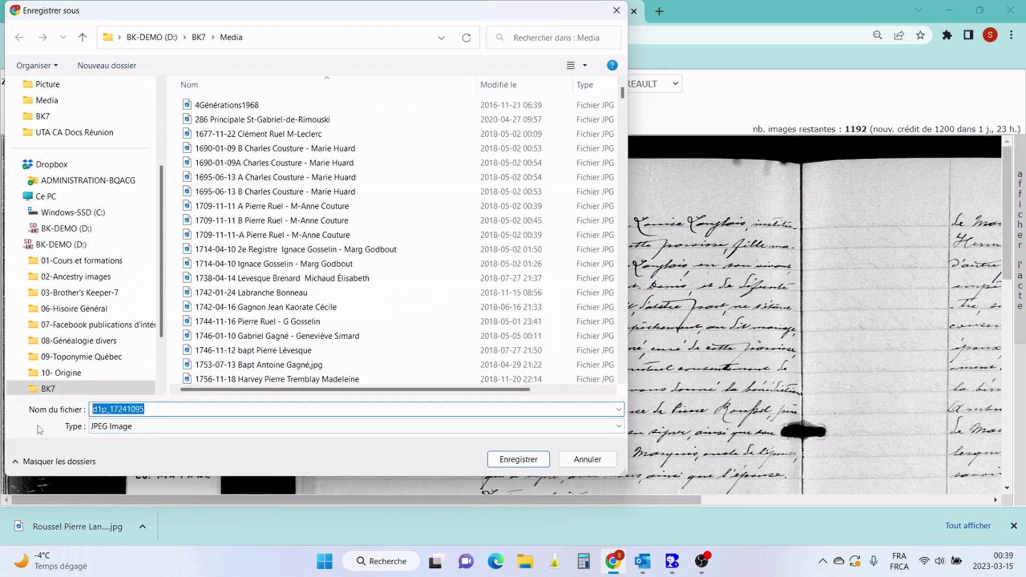
text(R)
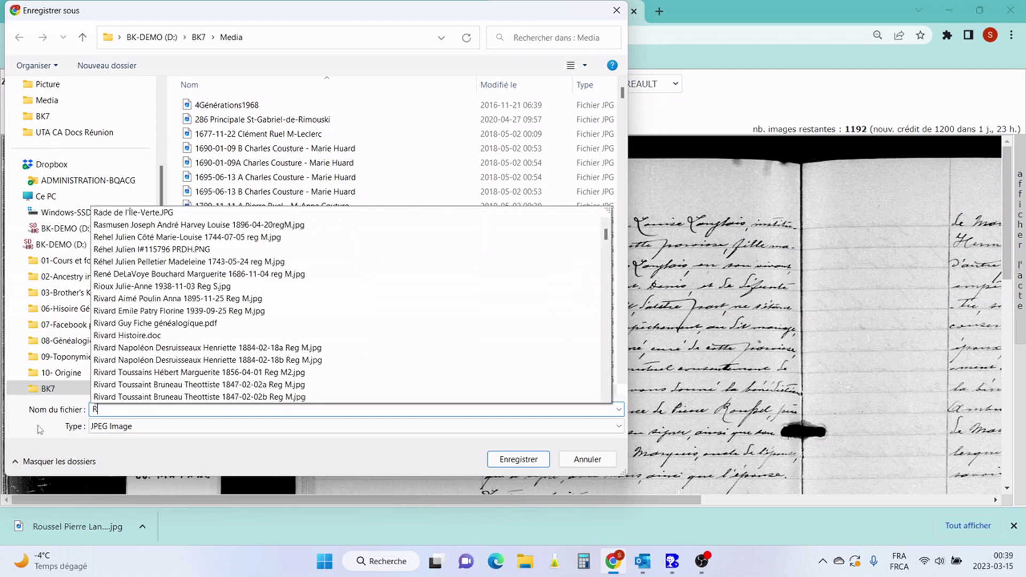
text(oussel Pierre)
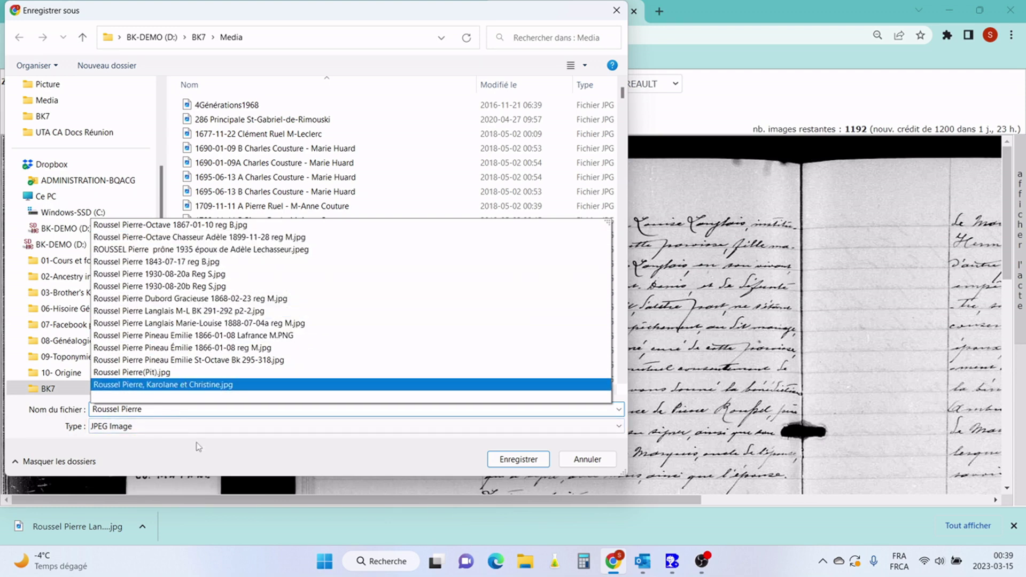
text(Langlais)
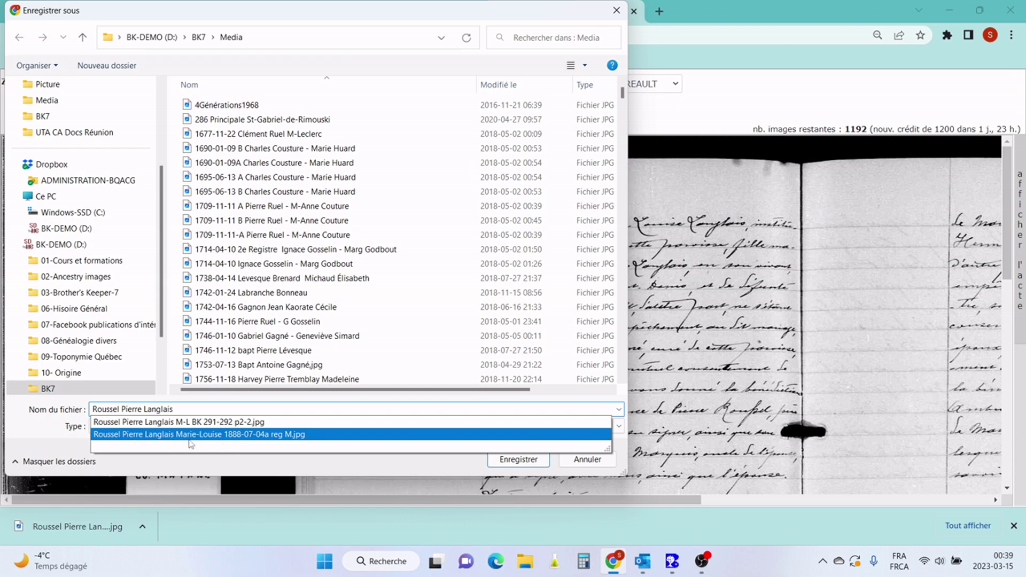
click(265, 436)
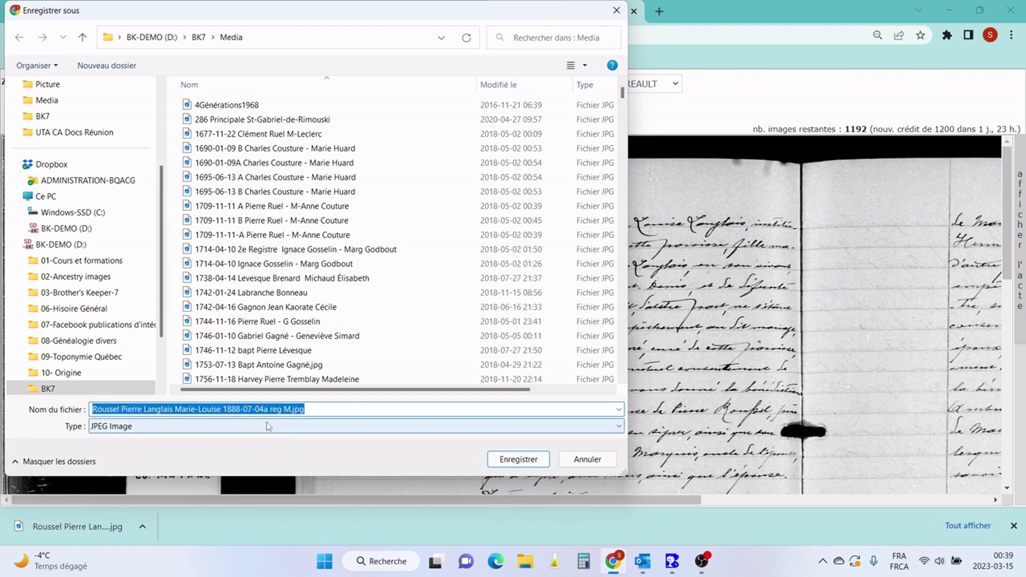
click(268, 411)
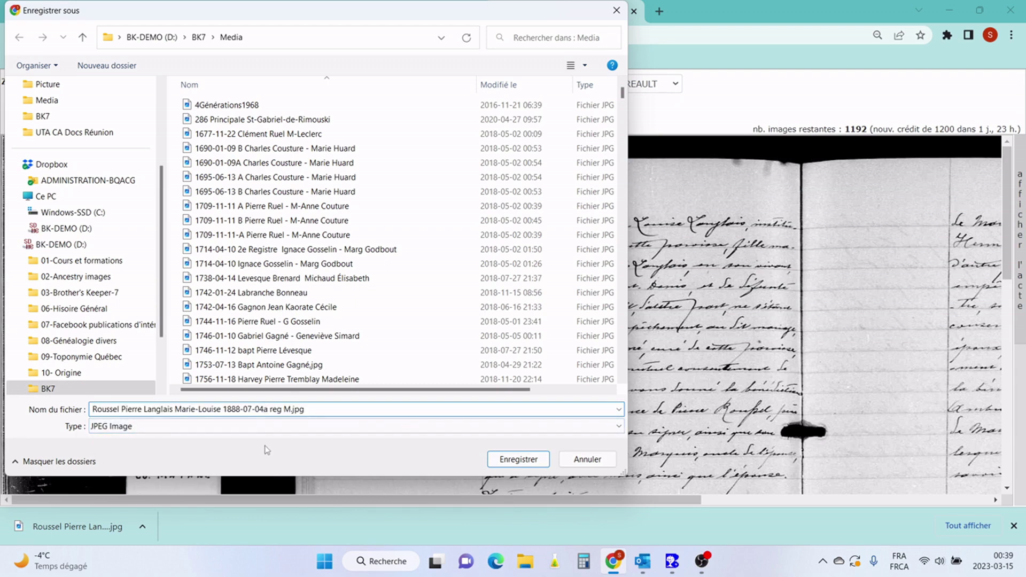
text(b)
click(491, 463)
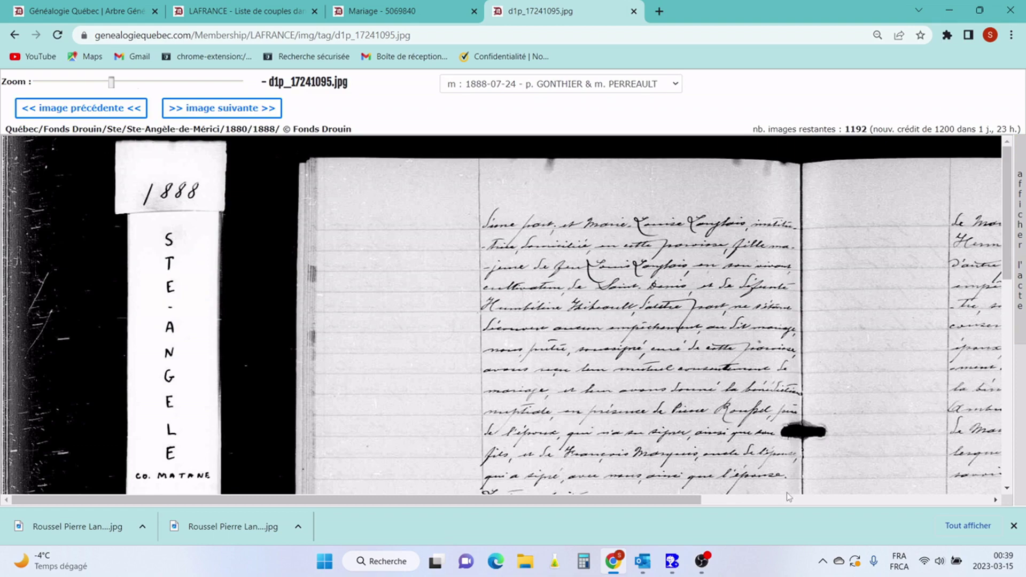
Step: Switch to Brother's Keeper and link the couple's "1888-07-04a reg M.jpg" file from the Media folder to person record 291
click(672, 563)
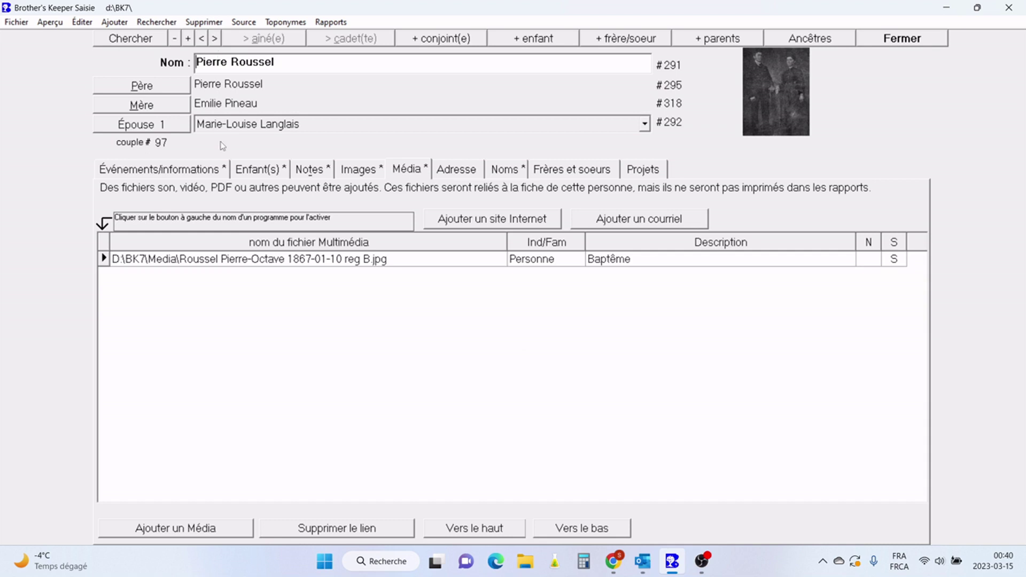
click(248, 529)
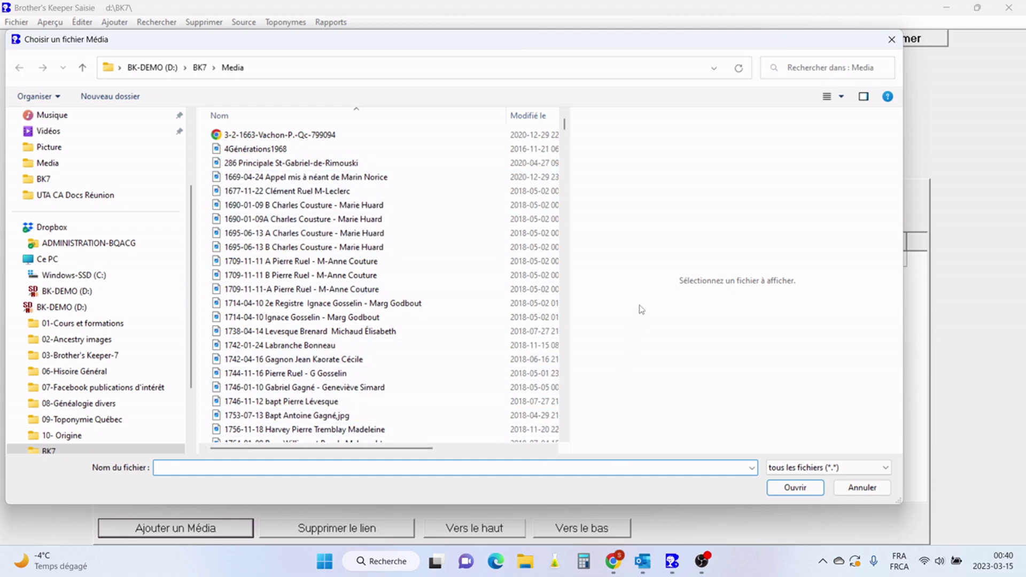
click(540, 116)
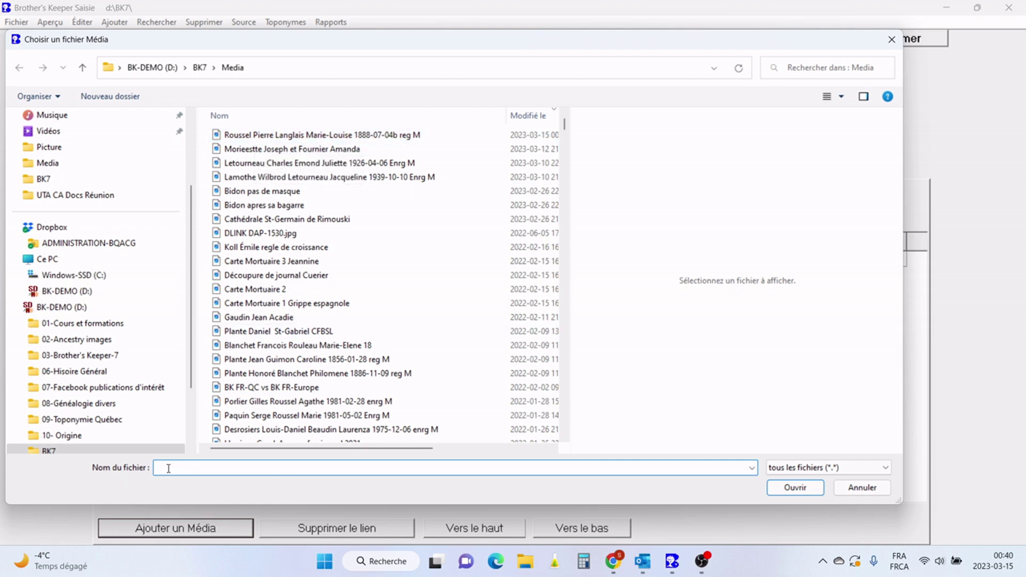
text(Roussel Pierre Langlais)
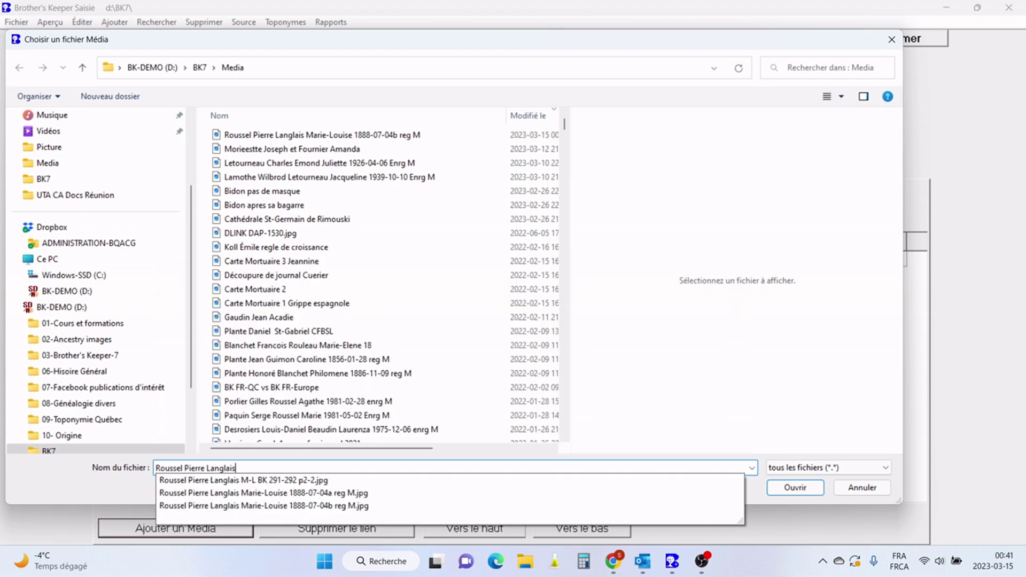
key(Down)
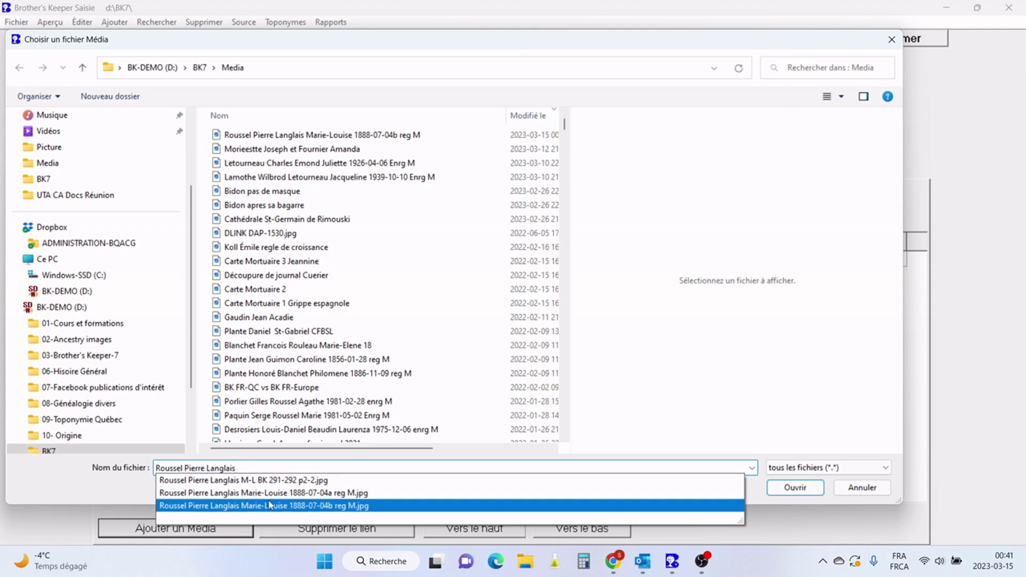
click(330, 492)
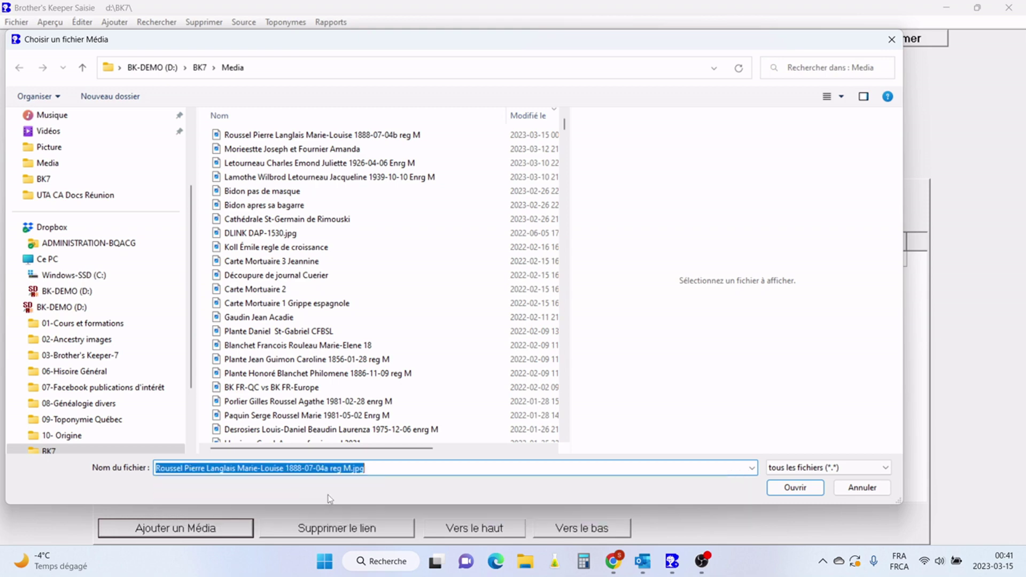
click(794, 487)
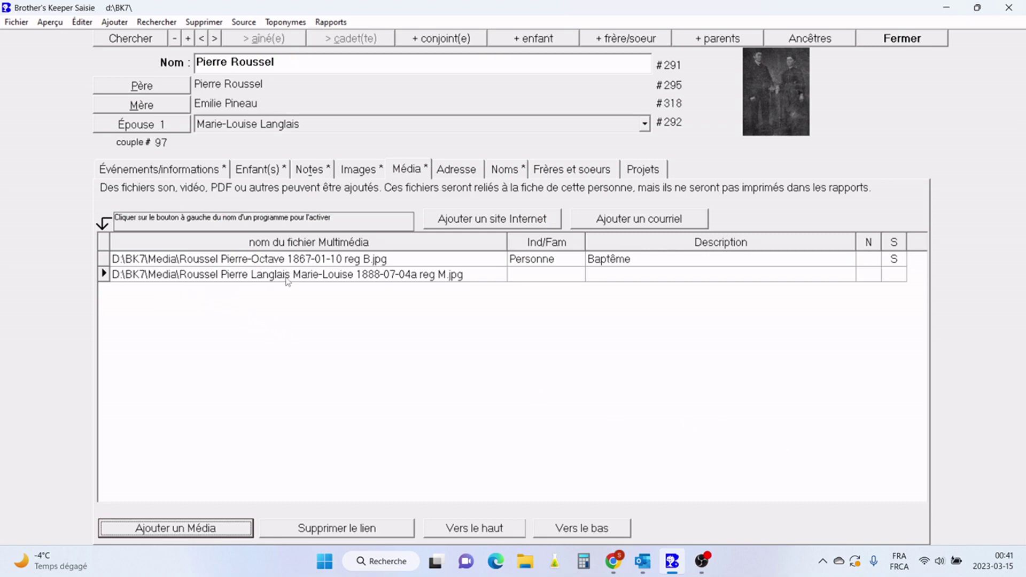
Step: Add the couple's second register image, ending in "1888-07-04b reg M.jpg", to the same person's media files
click(237, 529)
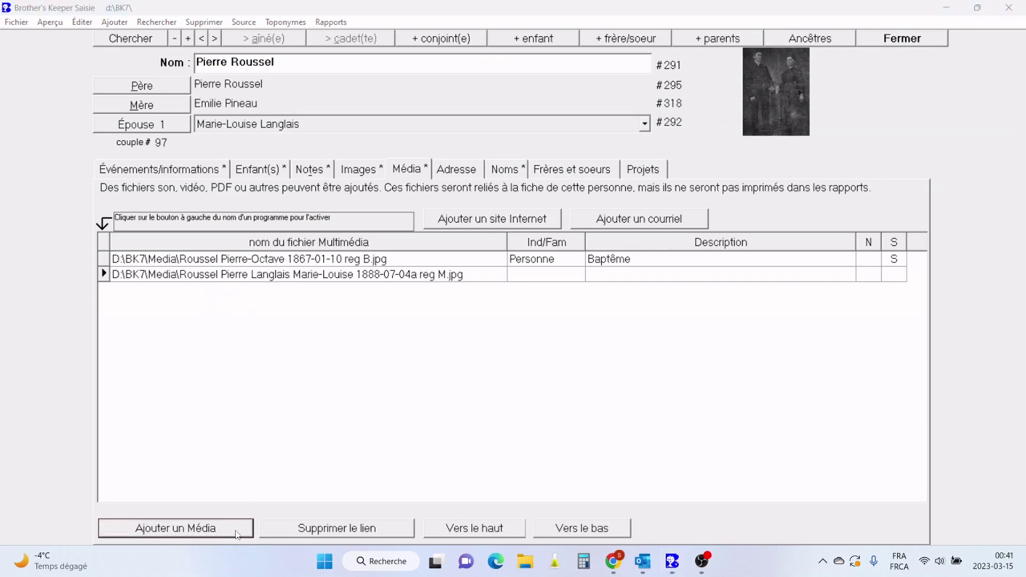
text(Roussel Pierre Langlais Marie-Louise 1888-07-04b reg M.jpg)
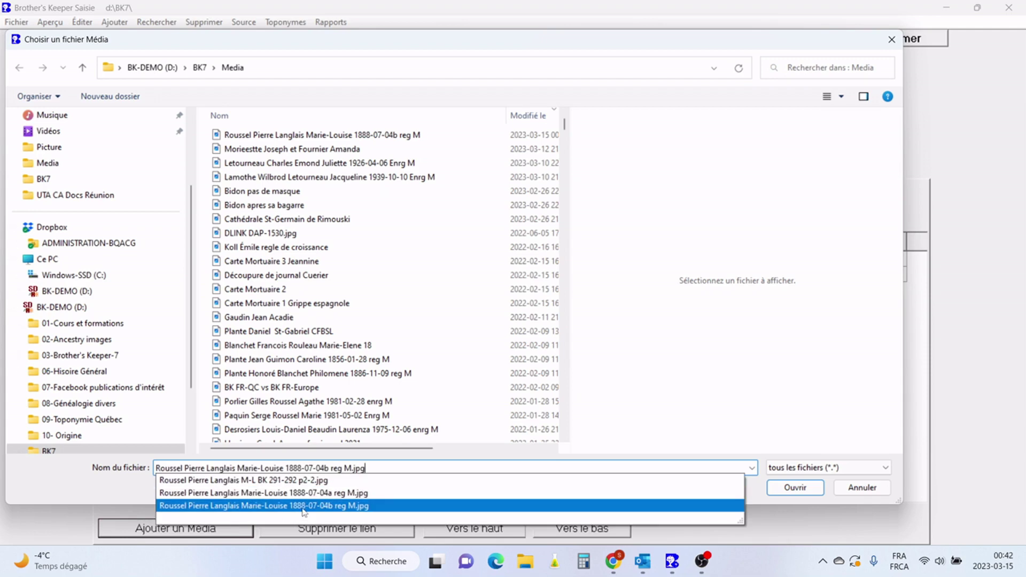
click(303, 506)
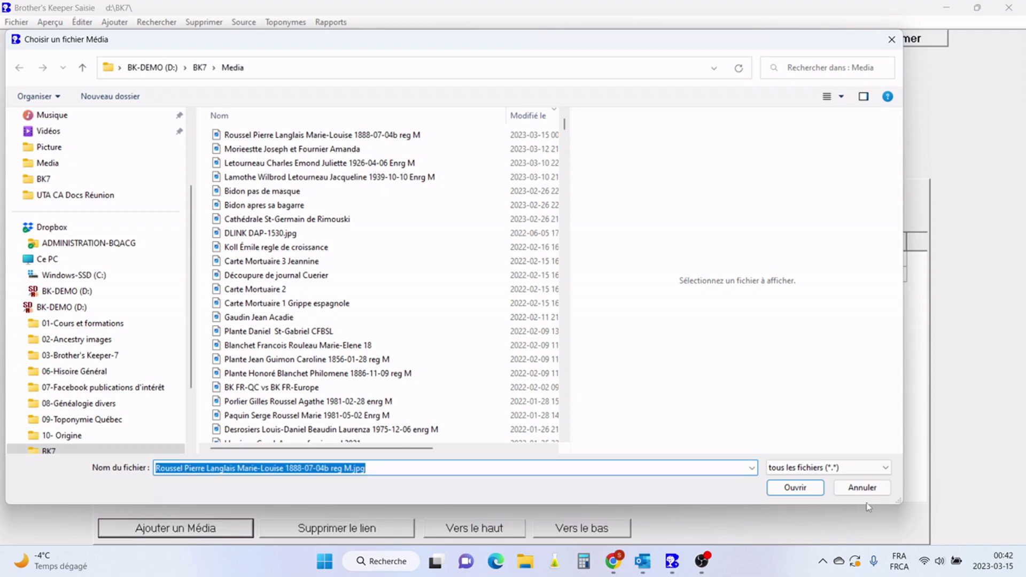
click(795, 488)
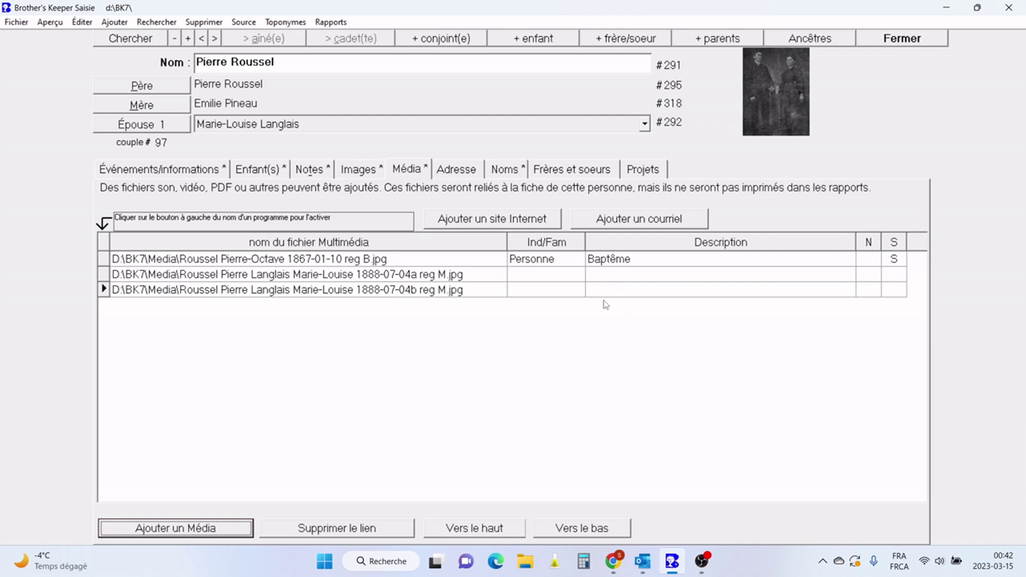
Step: Classify both marriage register files, 1888-07-04a and 1888-07-04b, as Famille in the person's media list
click(580, 277)
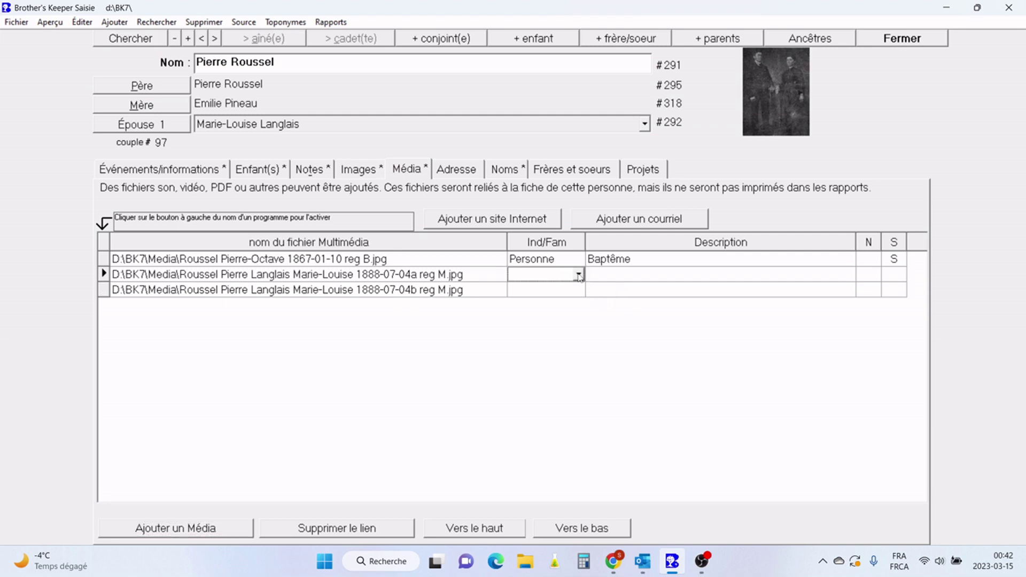
click(578, 275)
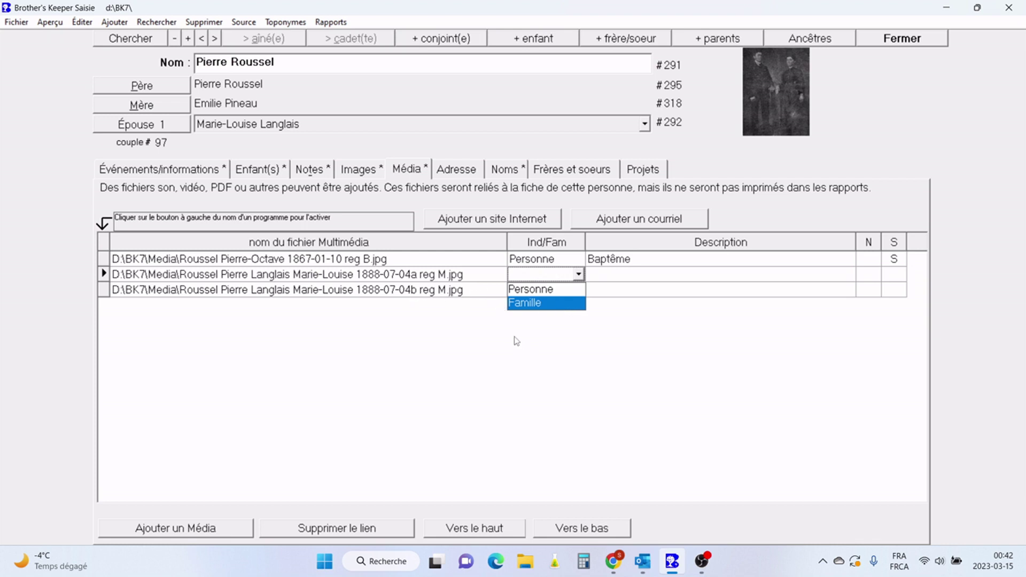
click(539, 303)
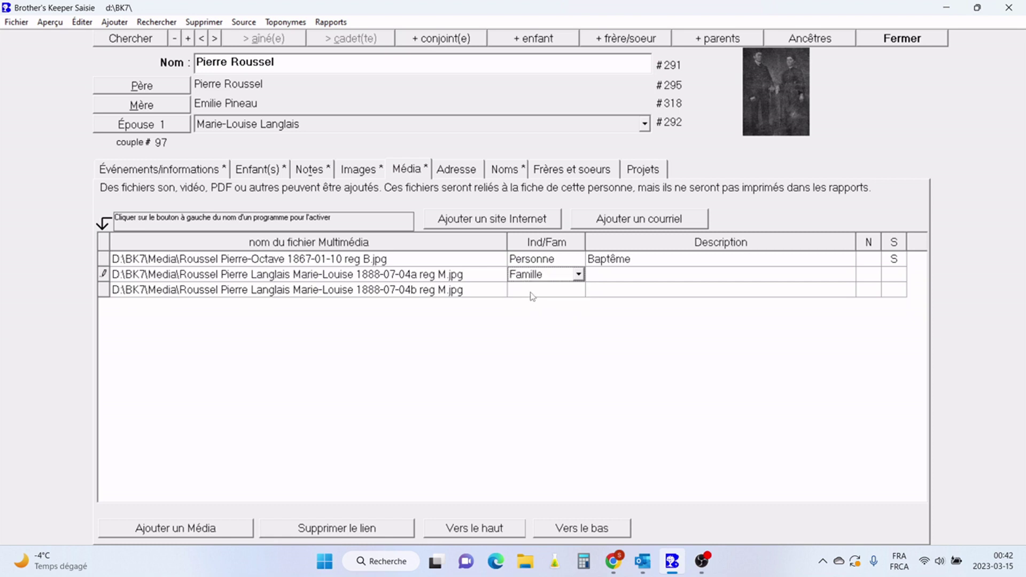
click(532, 296)
key(f)
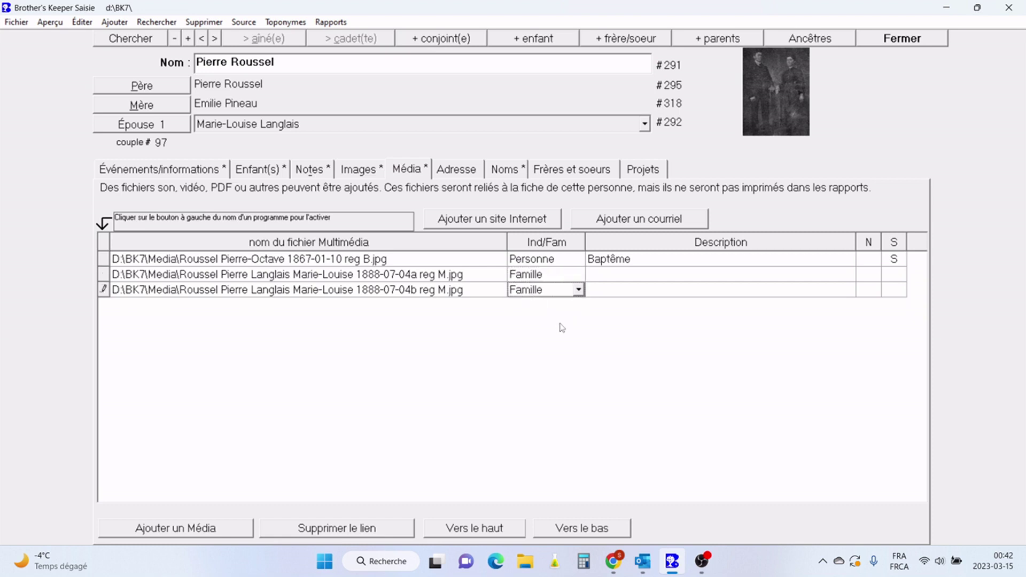
Step: Describe the 1888-07-04a file as "Mariage a" and the 1888-07-04b file as "Mariage b"
click(600, 276)
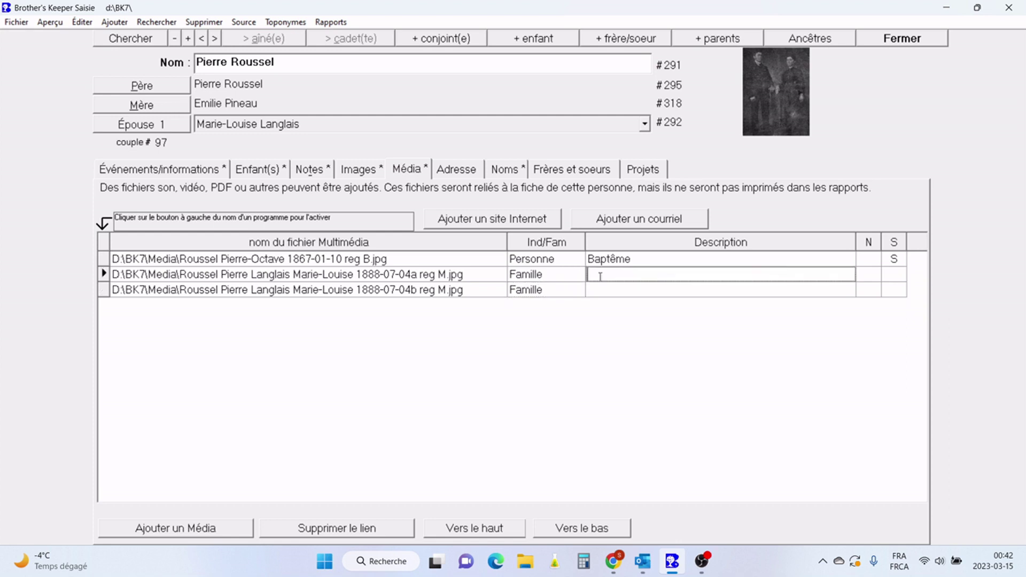
text(Mariage a)
click(626, 288)
text(Mariage b)
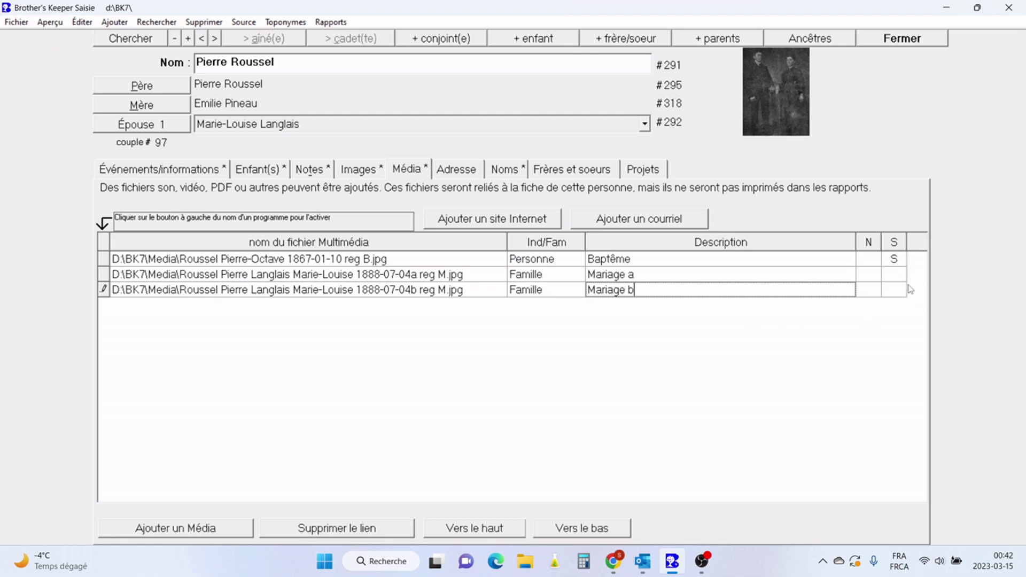
Step: Attach the previously used source IGD to the "Mariage a" media file and return to the record
click(891, 277)
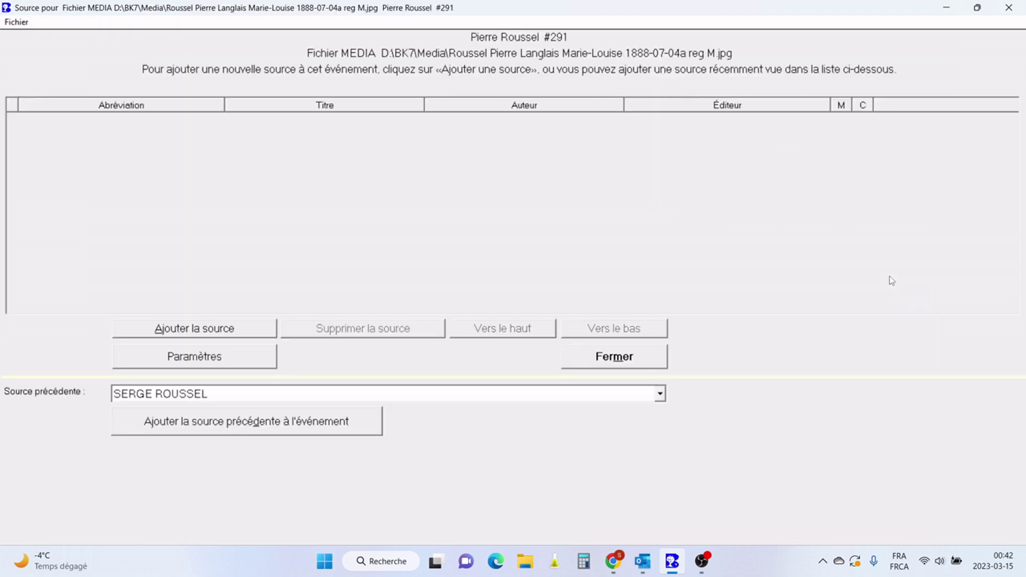
click(660, 395)
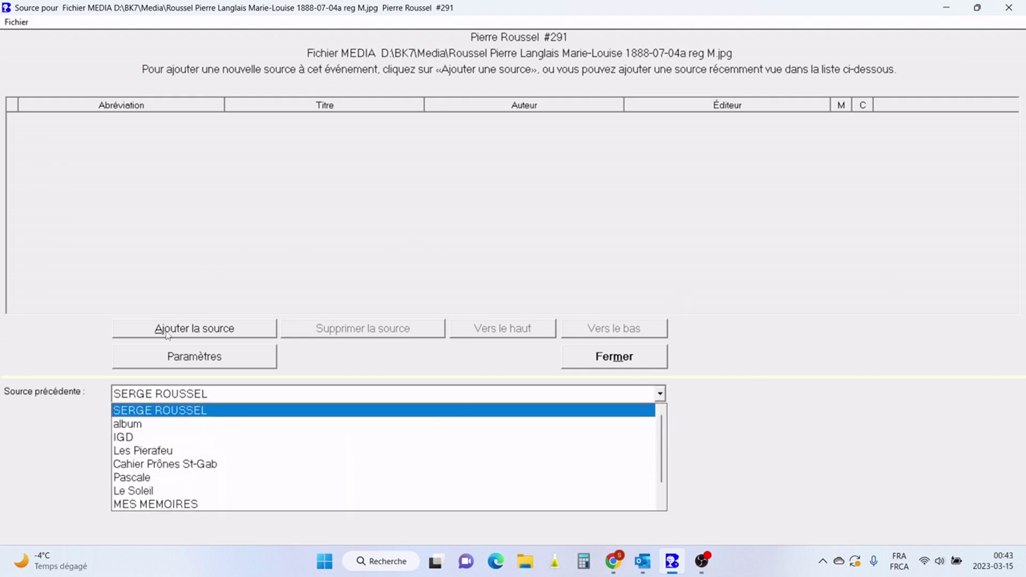
click(141, 439)
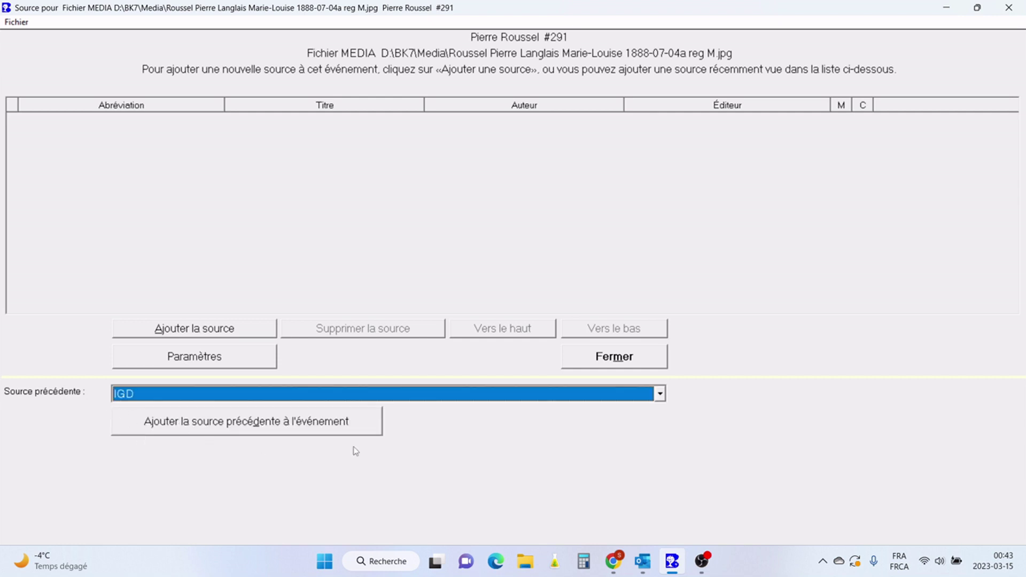
click(360, 427)
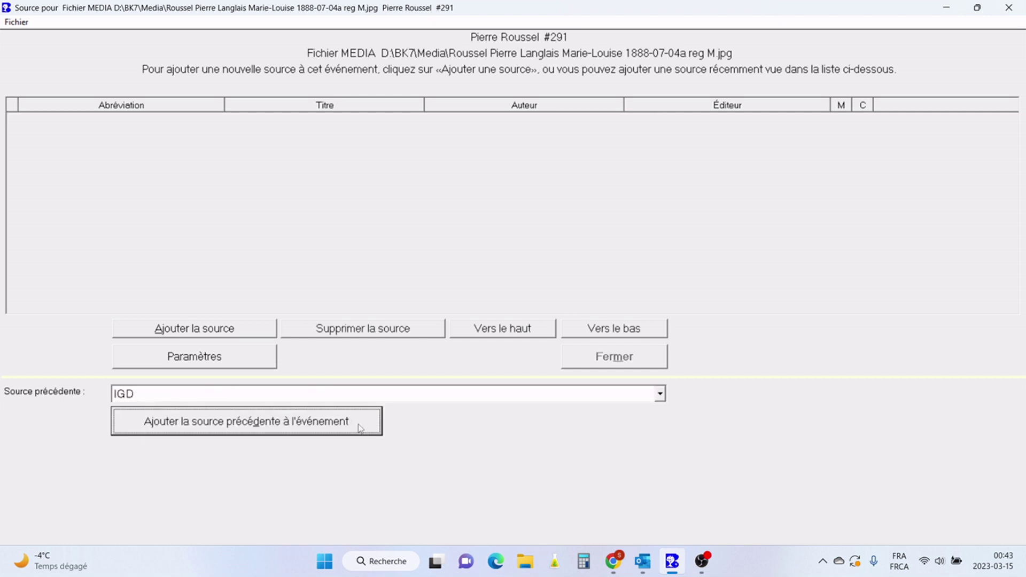
click(608, 365)
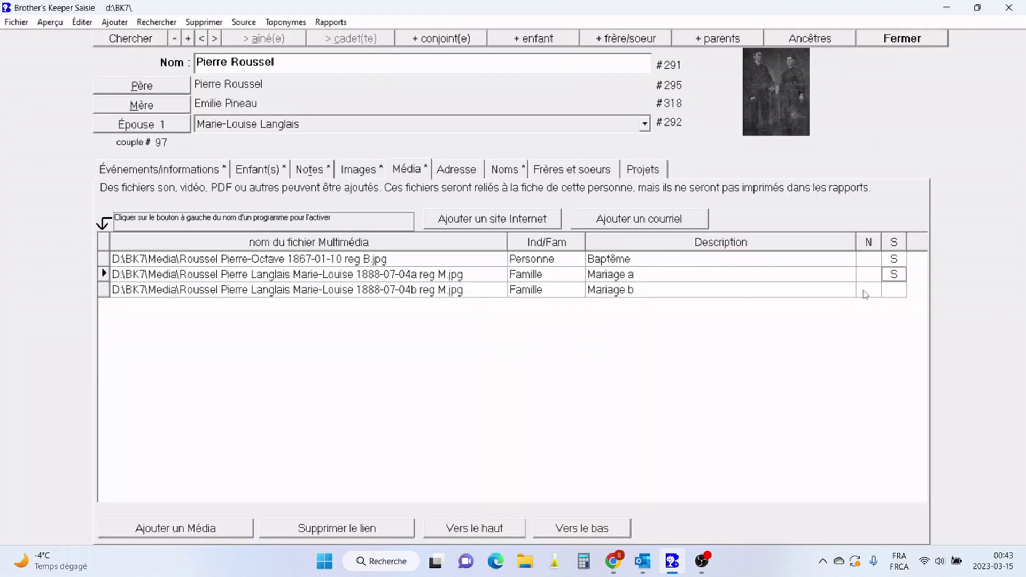
Step: Attach the previous source IGD to the "Mariage b" media file and close its source window
click(900, 292)
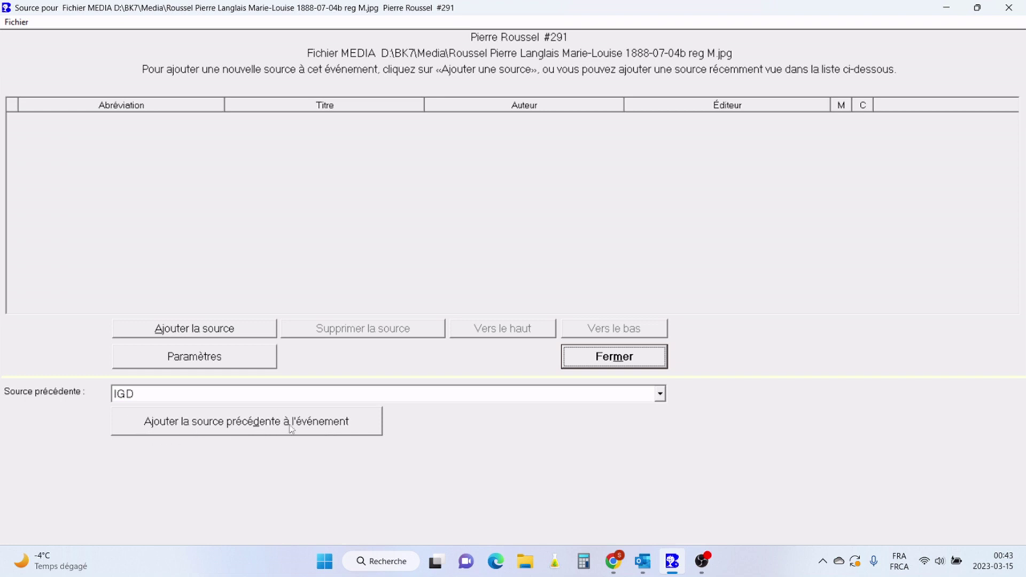
click(333, 427)
click(603, 358)
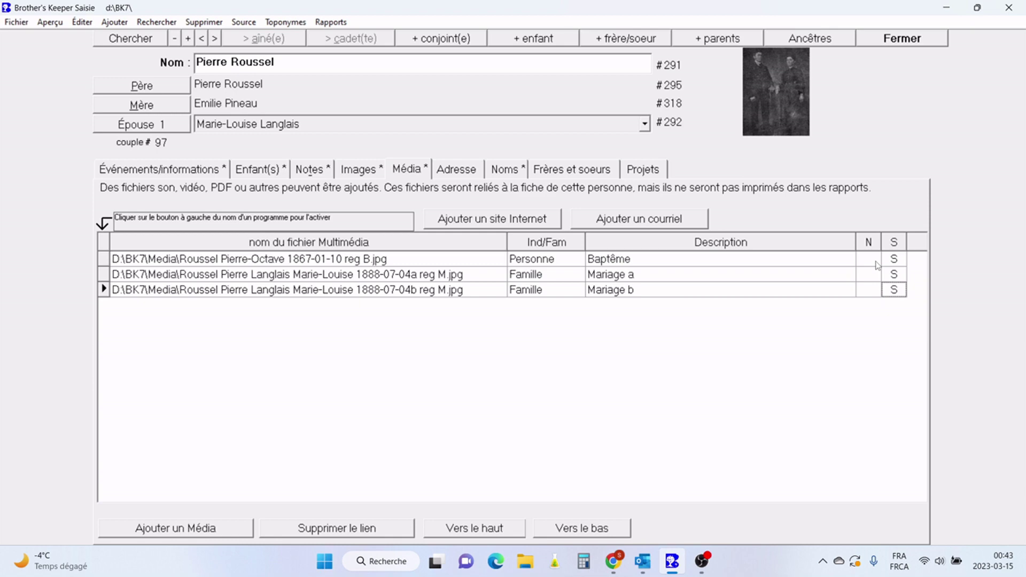
Step: Open the "Mariage a" image from the media list, examine the start of the couple's marriage act, and close it
click(105, 274)
click(105, 274)
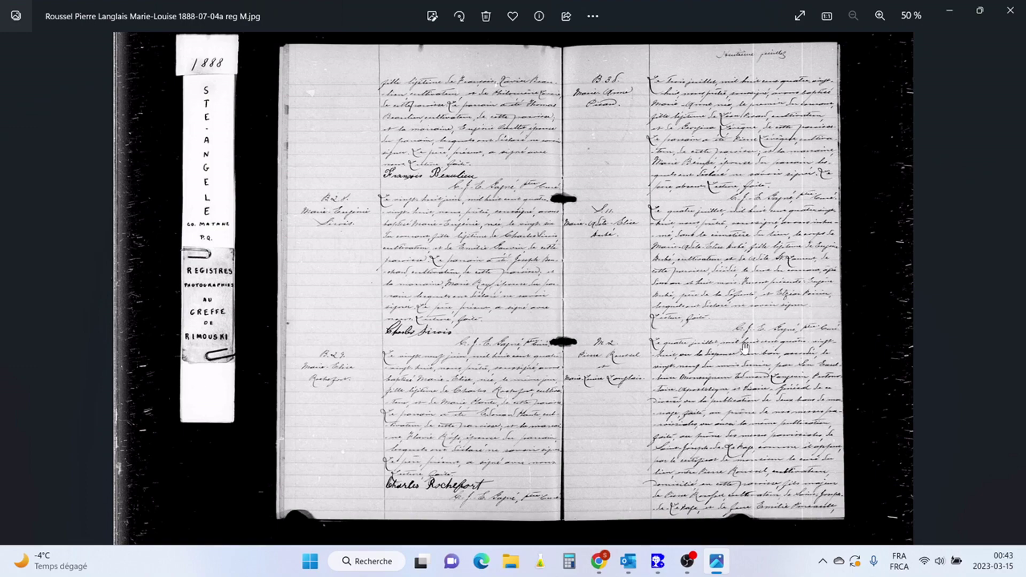
scroll(742, 343, up, 2)
scroll(740, 342, up, 2)
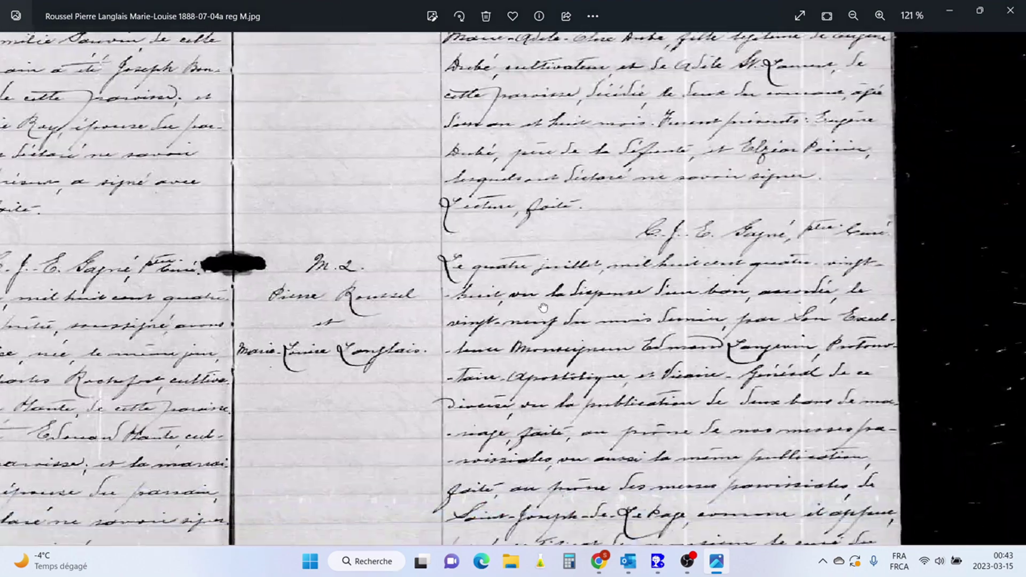
drag(543, 307, 577, 172)
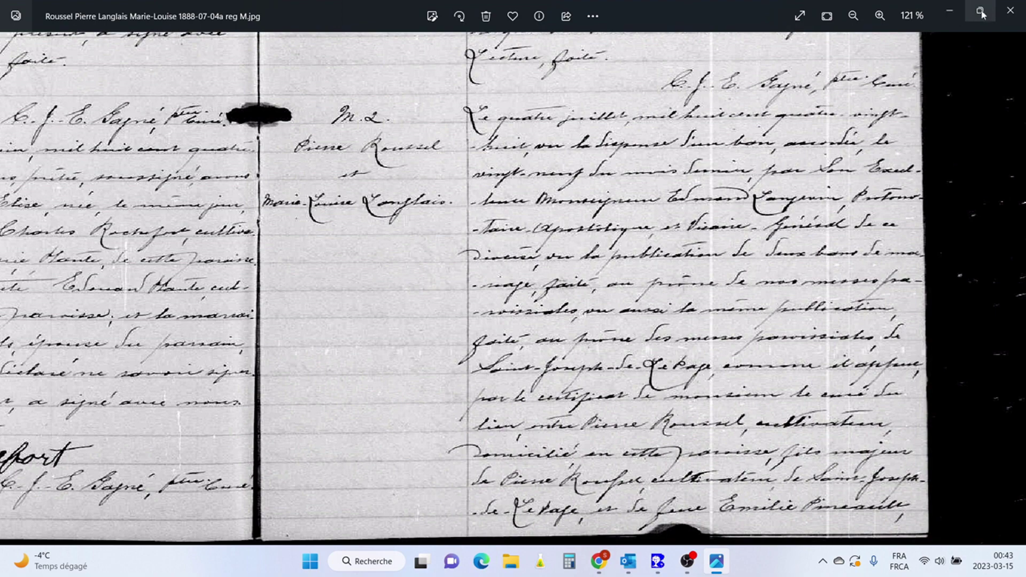
click(1005, 20)
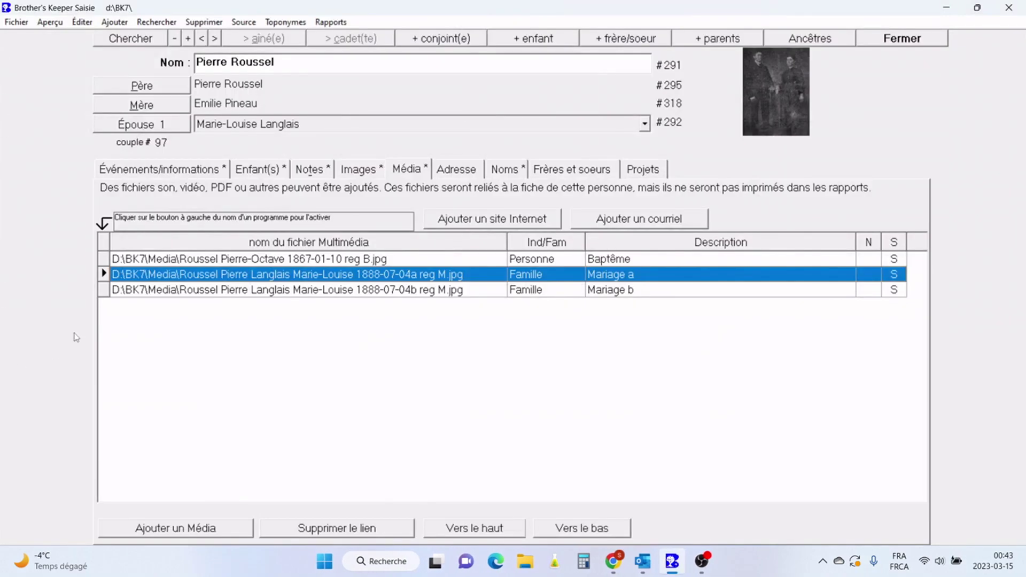
Step: Open the "Mariage b" image, examine the end of the marriage act with its signatures, and close it
click(104, 289)
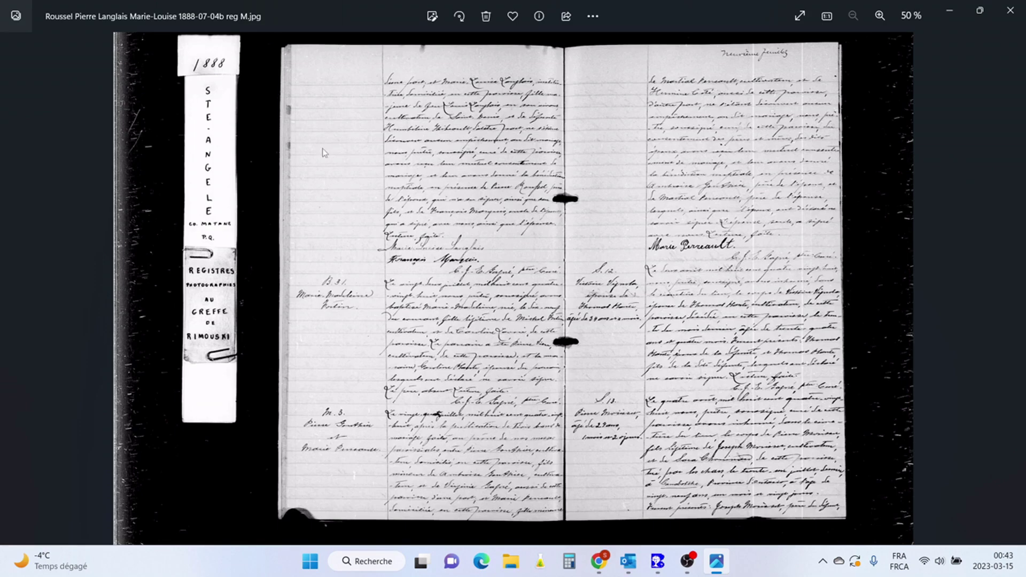
scroll(425, 247, up, 5)
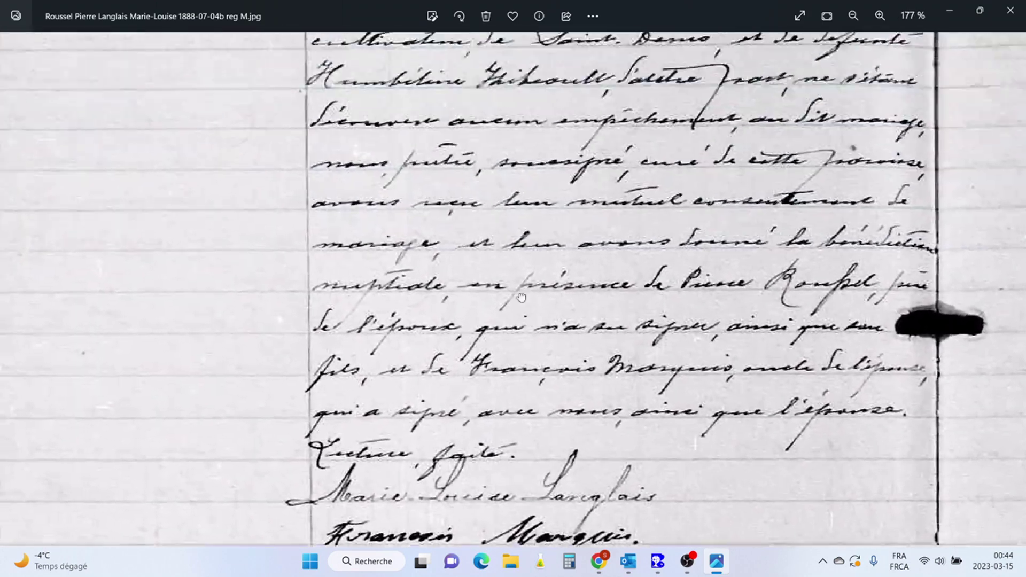
drag(521, 297, 496, 134)
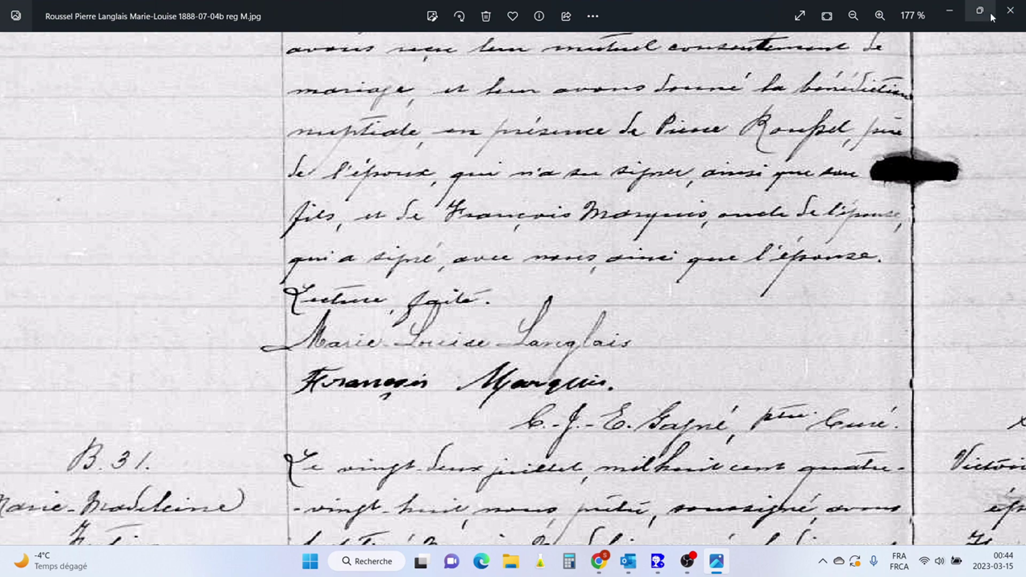
click(1012, 12)
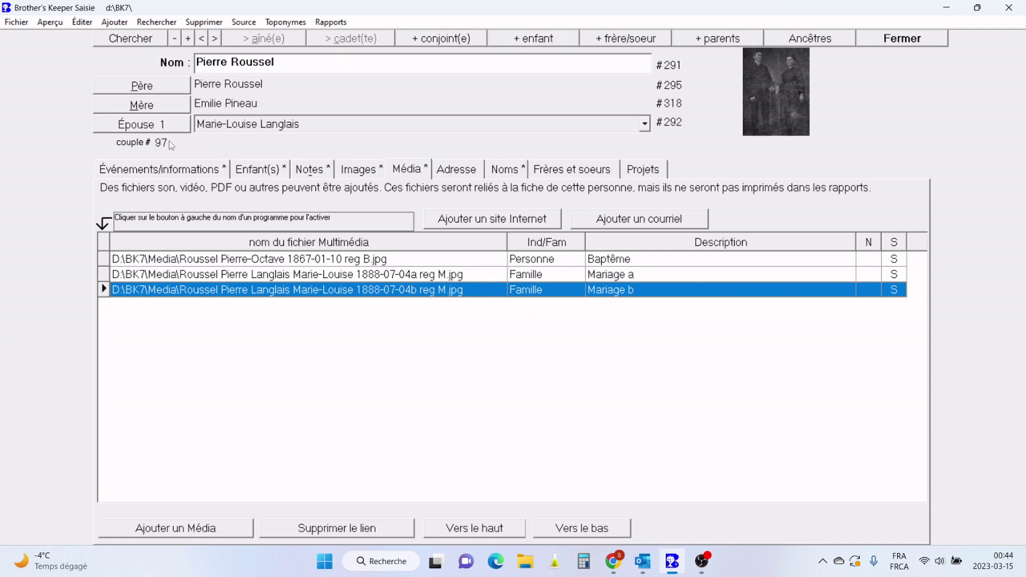
Step: Go to the wife's record 292 and check the media files and images linked to her
click(153, 121)
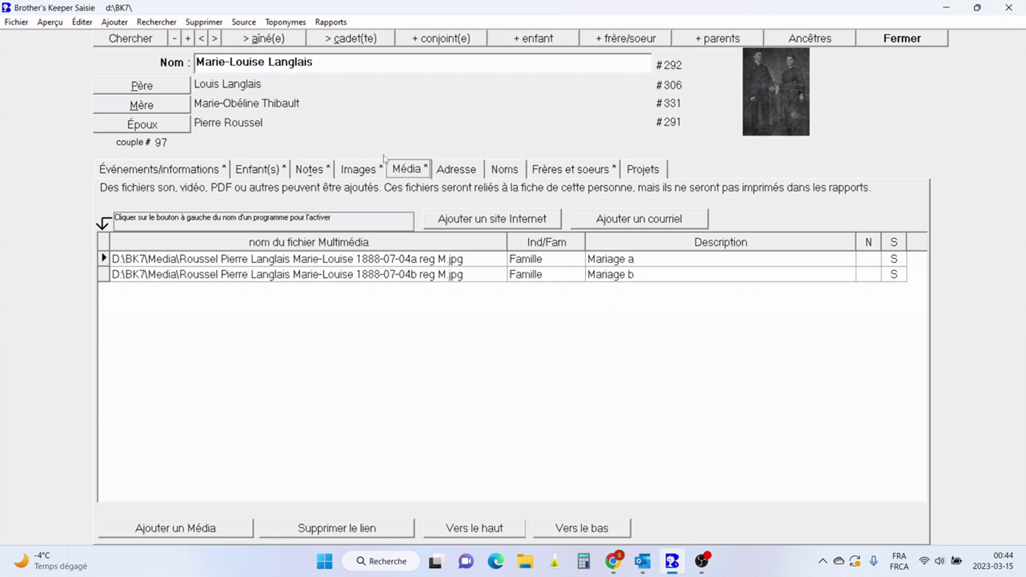
click(357, 170)
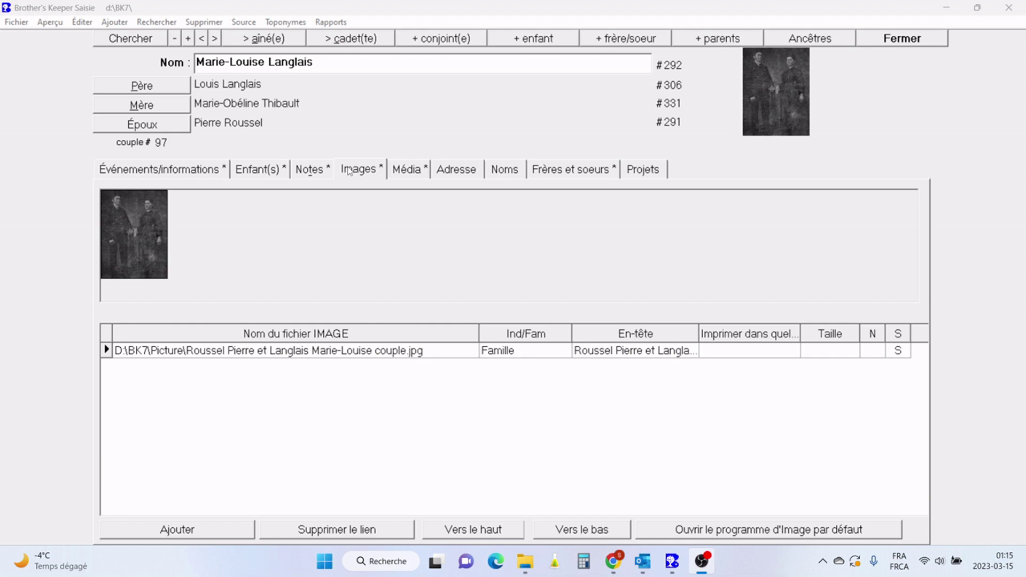
click(166, 126)
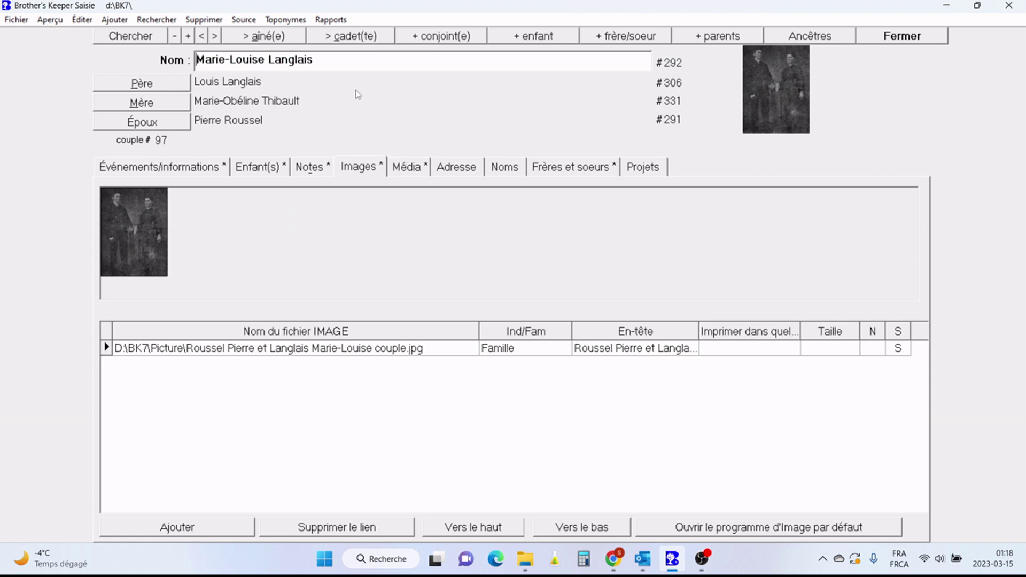
Step: Find person number 8 and open that record with its linked images
key(F2)
text(8)
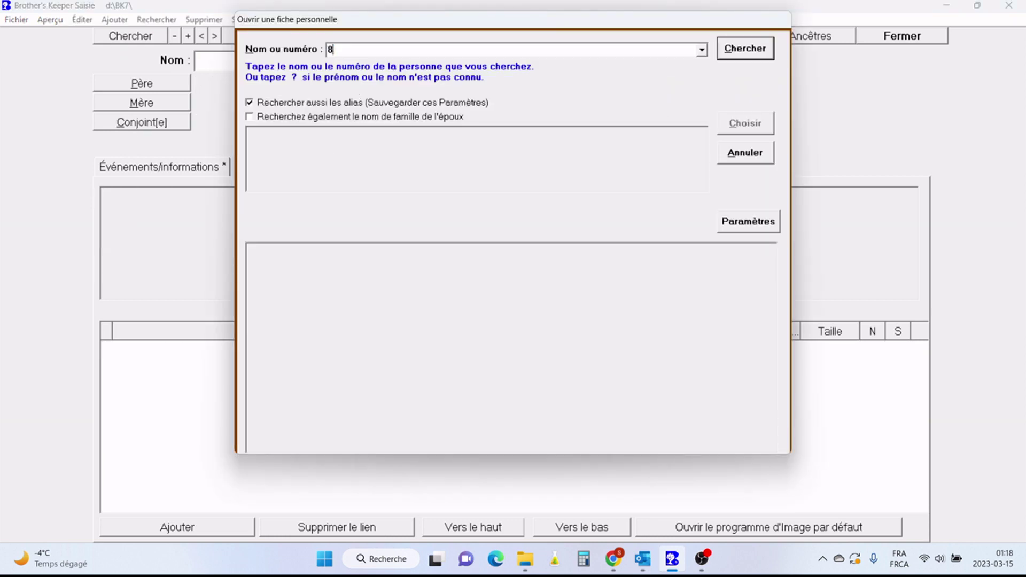
key(Return)
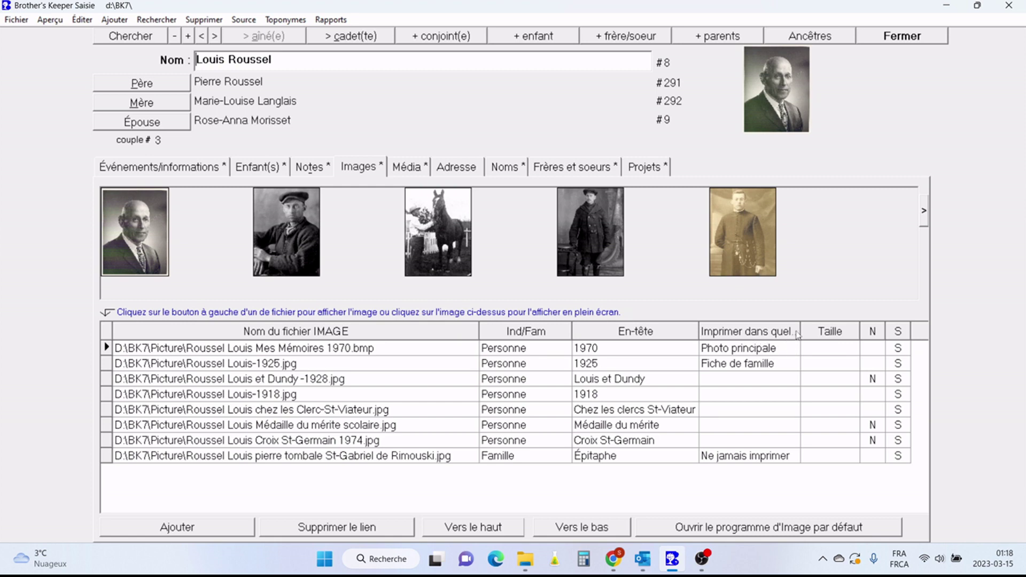
Step: Clear the print setting of the image captioned 1970, and reload record 8 by way of the spouse's record
click(794, 349)
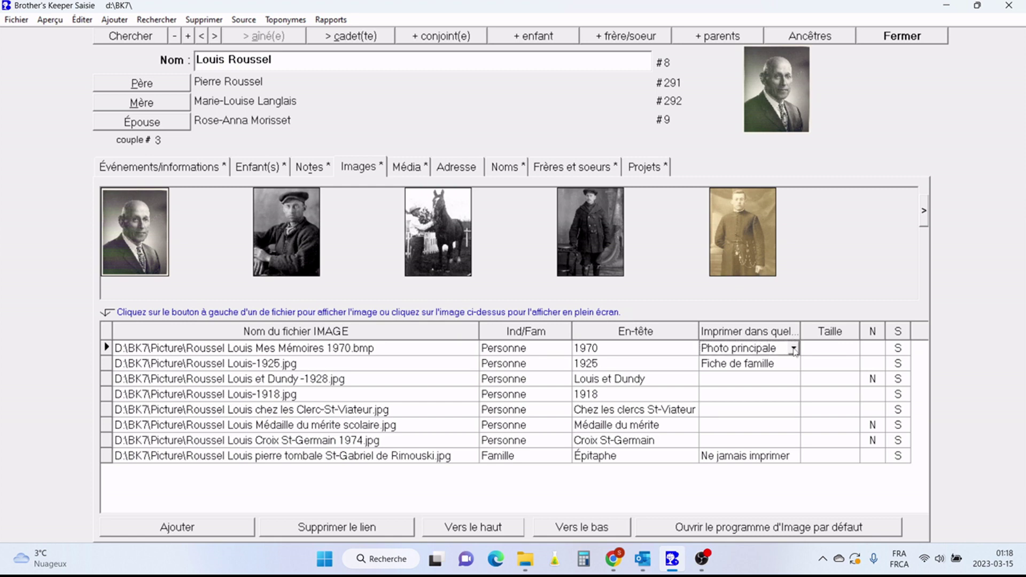
click(794, 350)
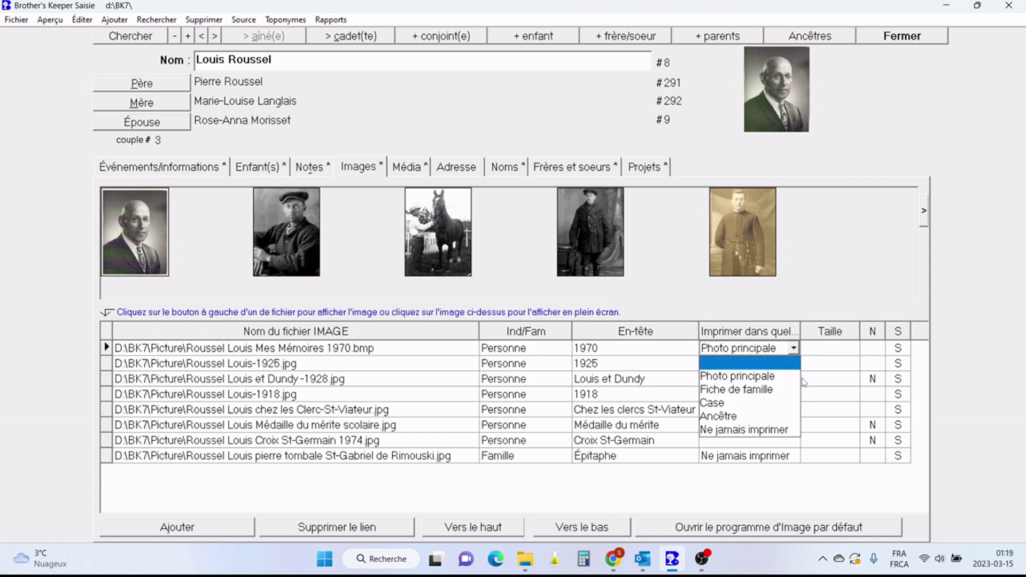
click(759, 385)
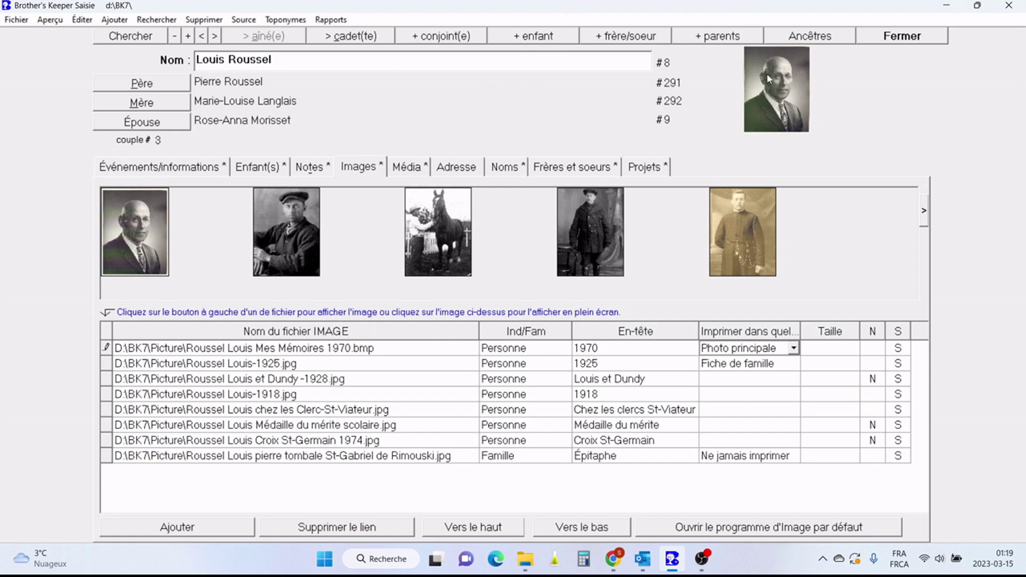
click(185, 122)
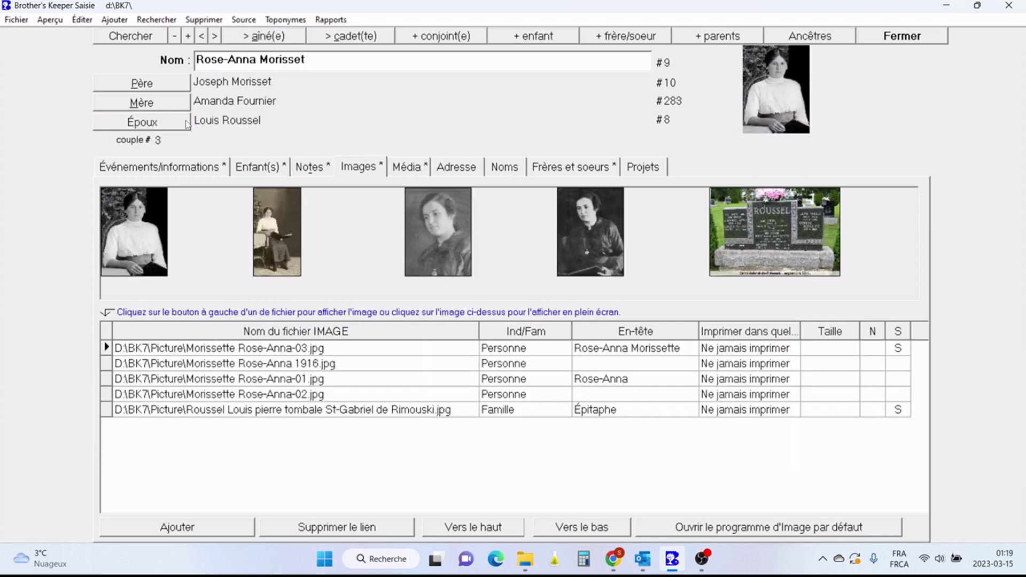
click(171, 126)
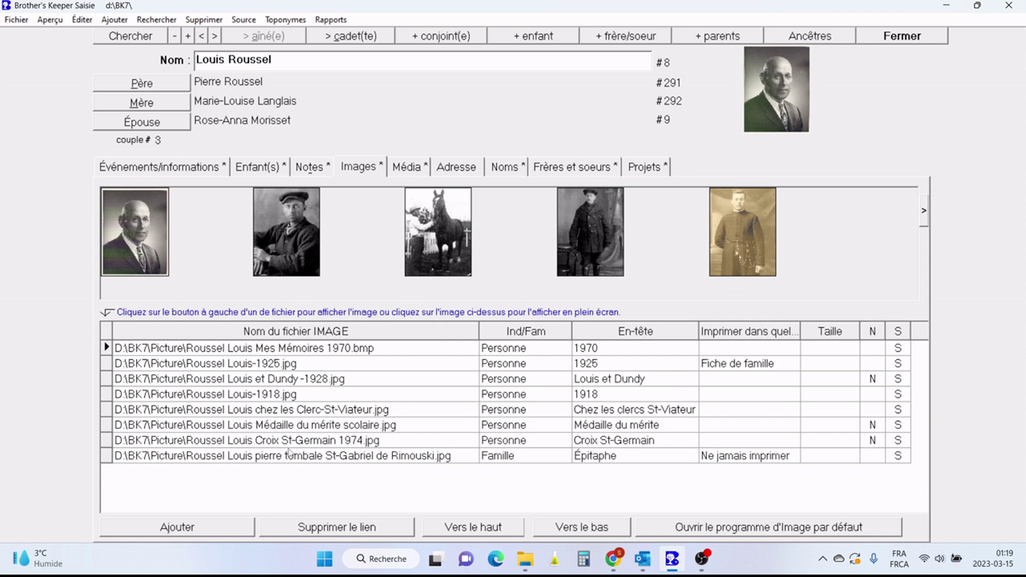
Step: Set the "Chez les clercs St-Viateur" image as Photo principale, and reload record 8 by way of the spouse's record
click(764, 411)
click(794, 411)
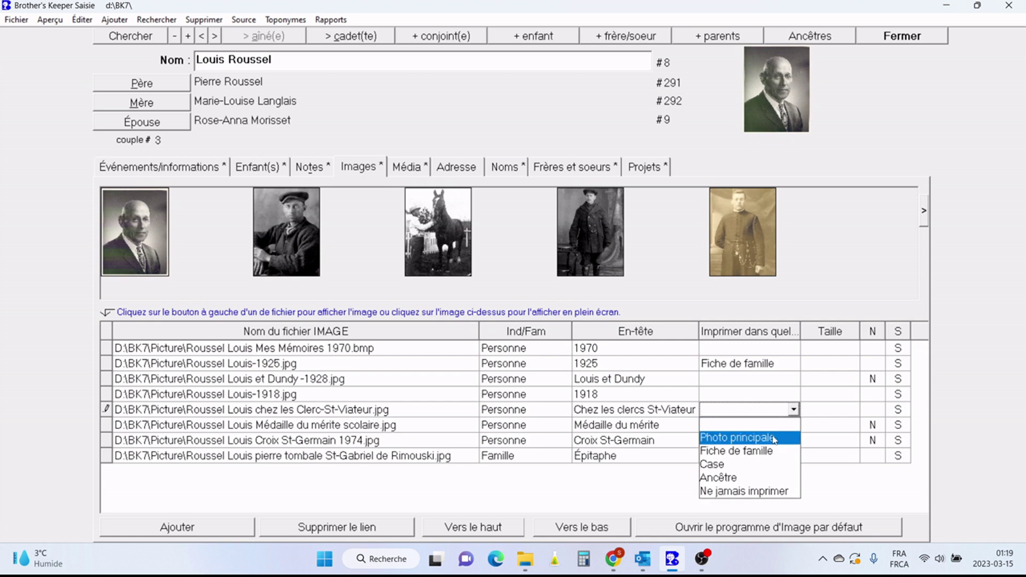
click(774, 437)
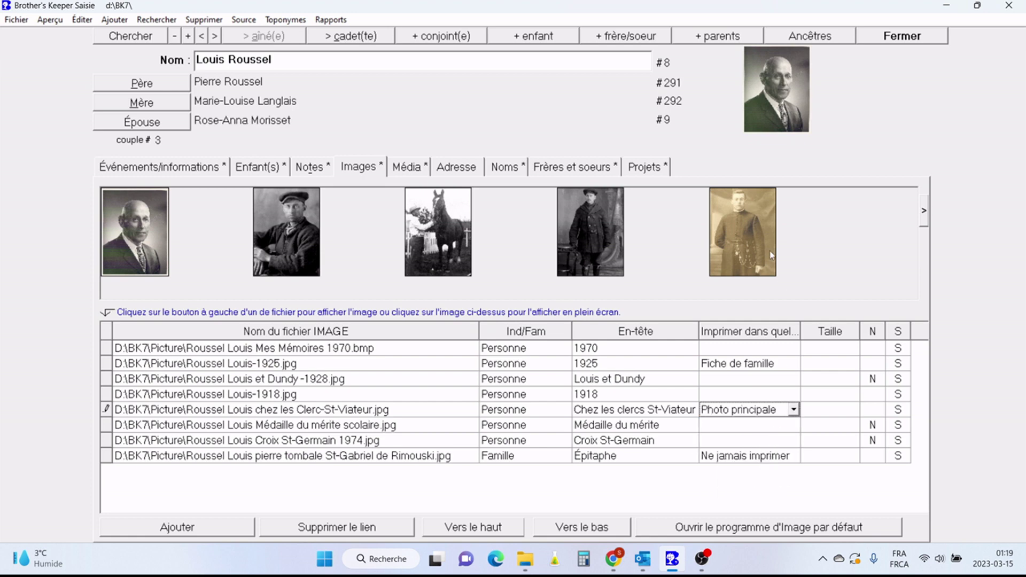
click(177, 124)
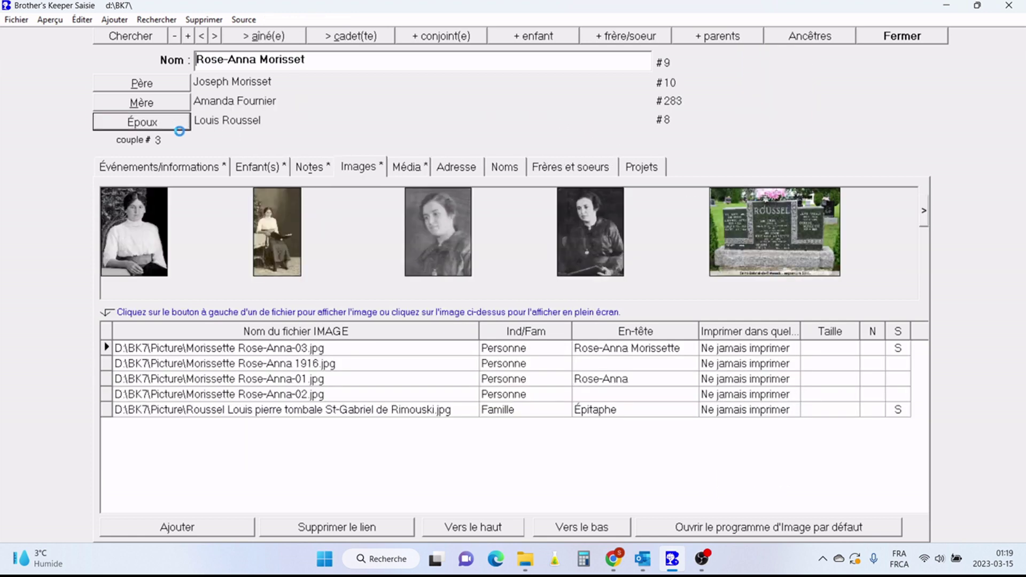
click(181, 127)
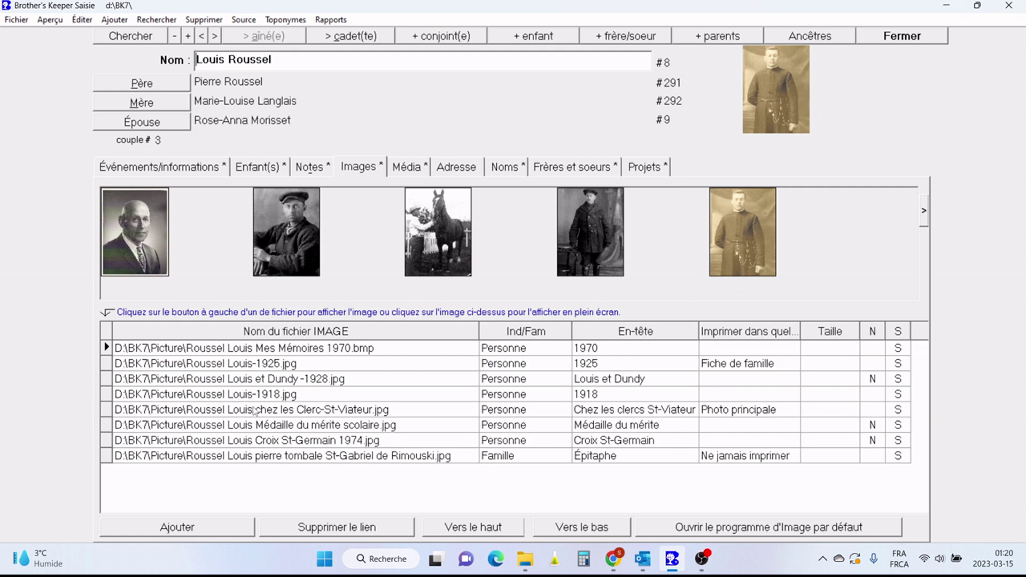
Step: Set the image captioned 1970 as Photo principale and clear the print setting of the "Chez les clercs St-Viateur" image
click(782, 351)
click(793, 348)
click(784, 373)
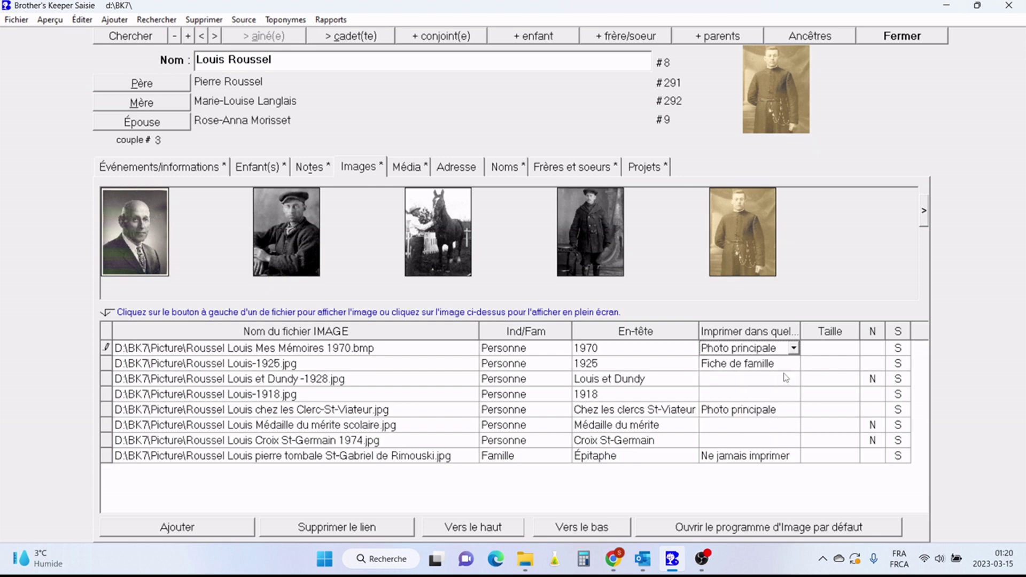
click(794, 415)
click(794, 414)
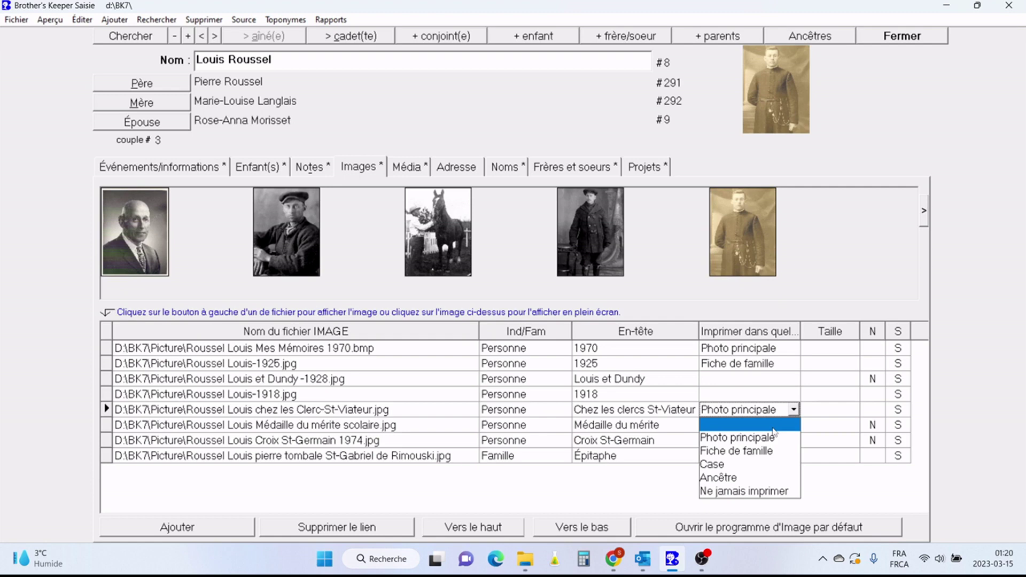
click(772, 426)
click(786, 350)
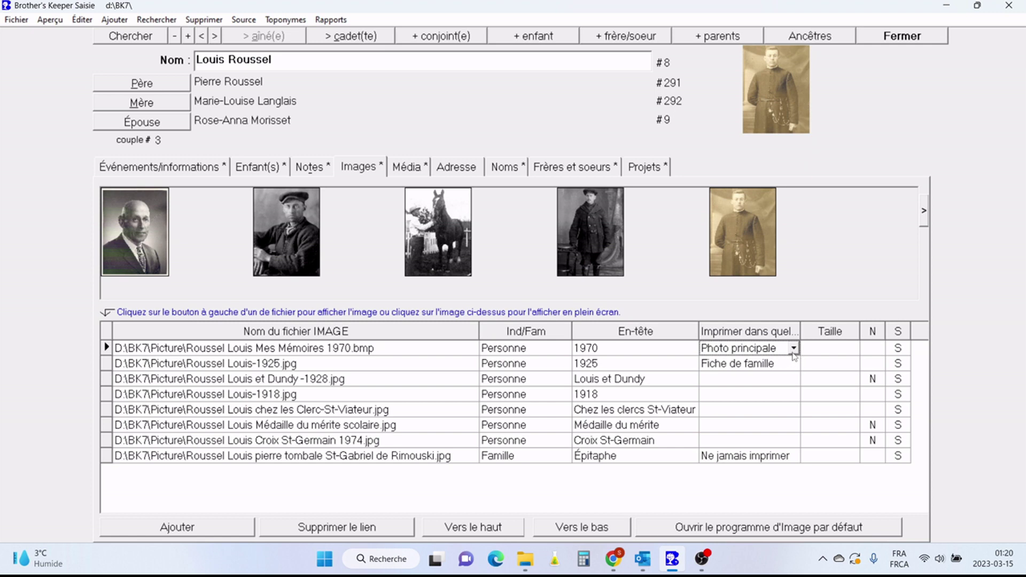
Step: Review the available print options for the 1928 horse image, leaving its setting blank
click(794, 380)
click(793, 380)
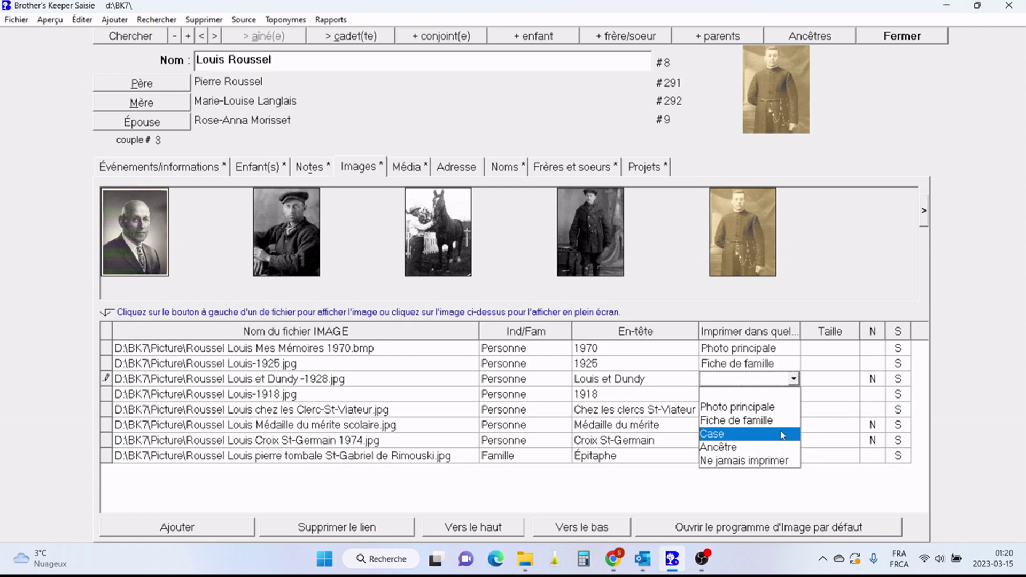
click(838, 397)
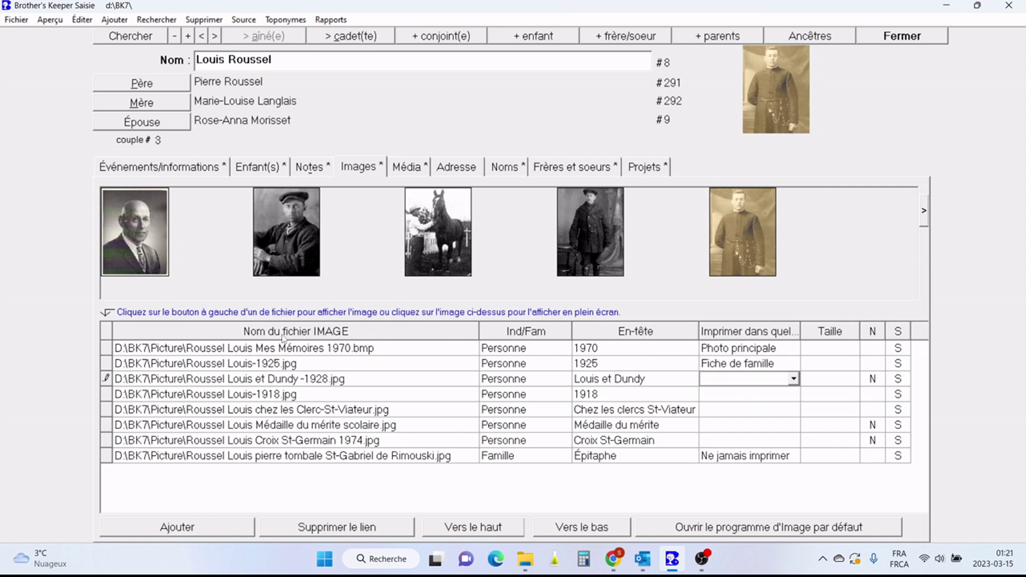
Step: View the image captioned 1925 in the built-in full-screen viewer, and return to the record
click(288, 241)
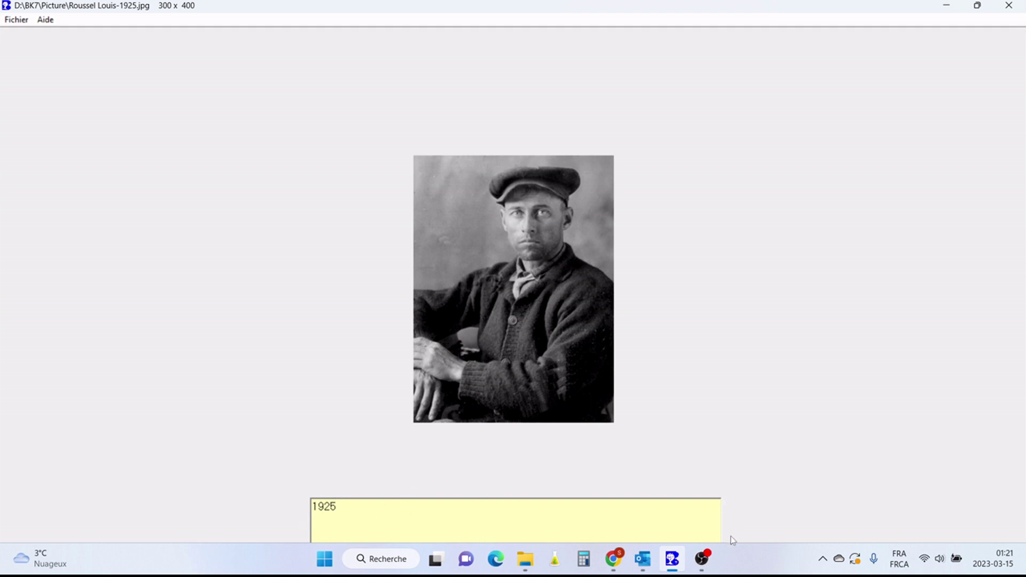
mouse_move(383, 533)
click(1008, 6)
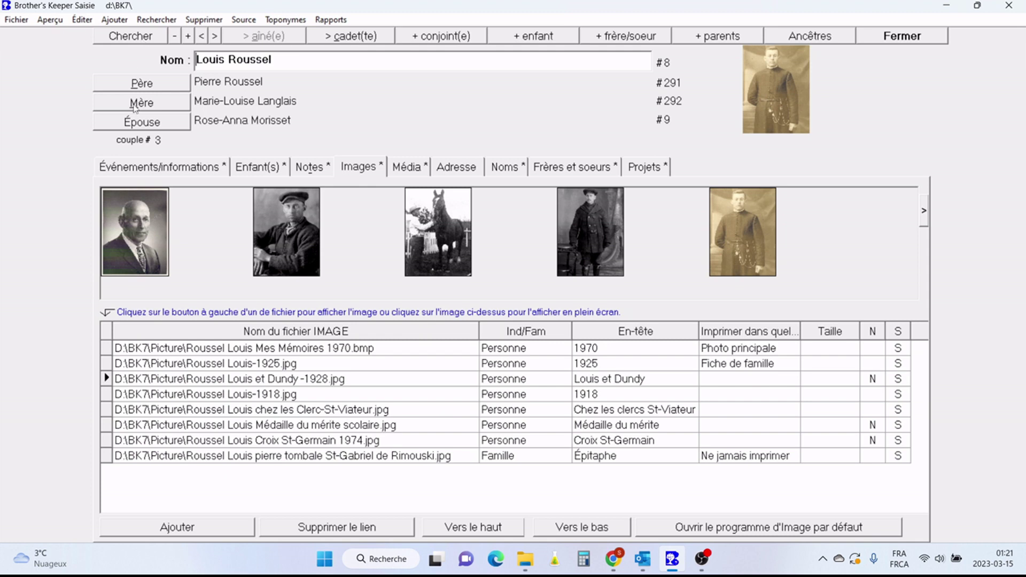
Step: Enable the edit-screen setting that opens all images with the Windows default program instead of the BK viewer
click(177, 169)
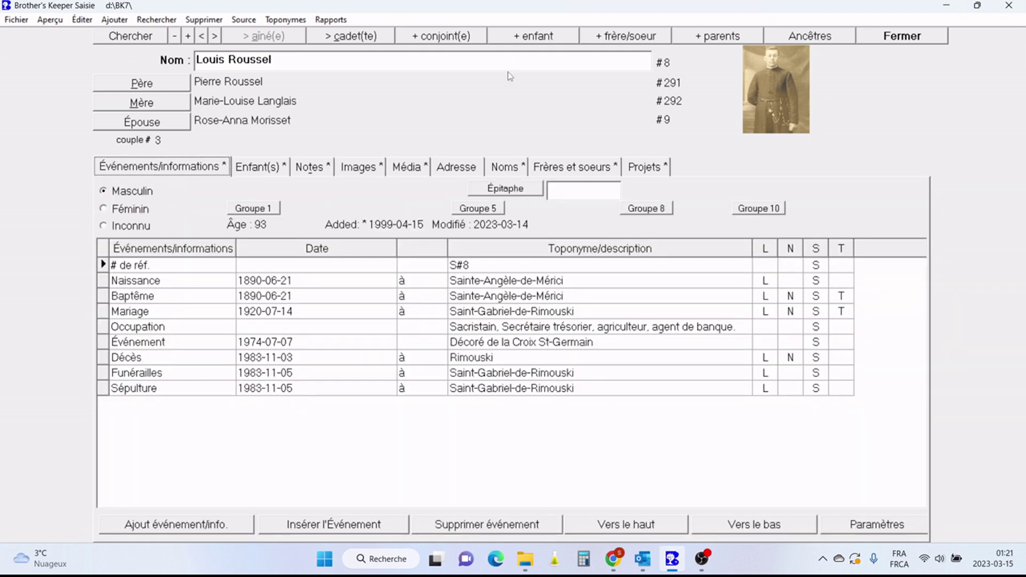
click(910, 529)
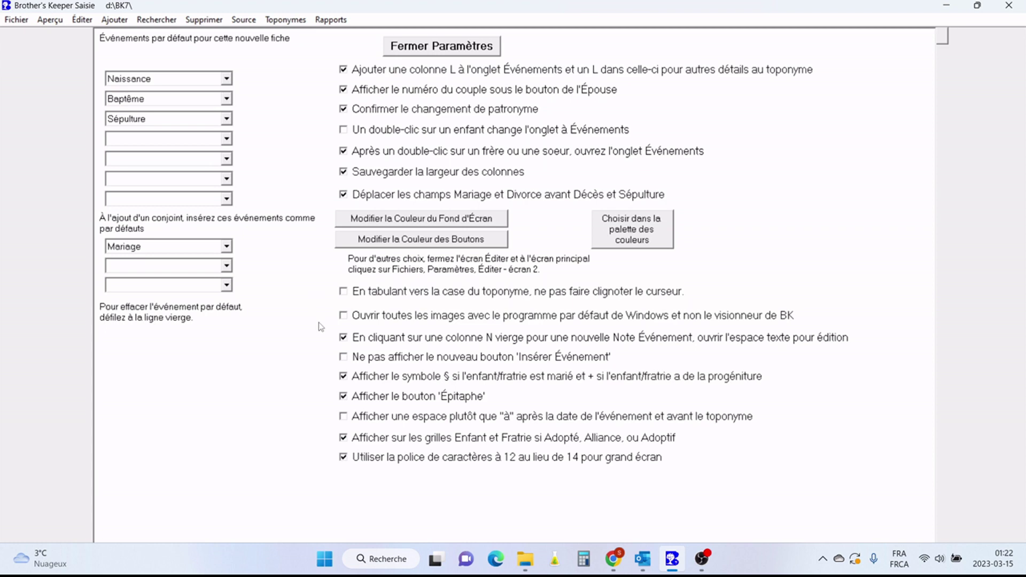
click(344, 316)
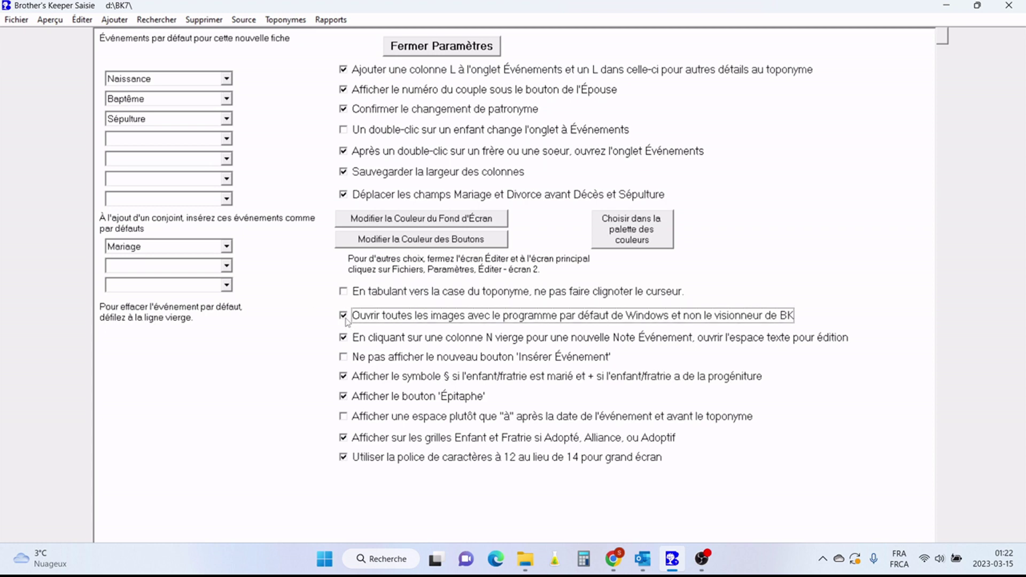
click(437, 49)
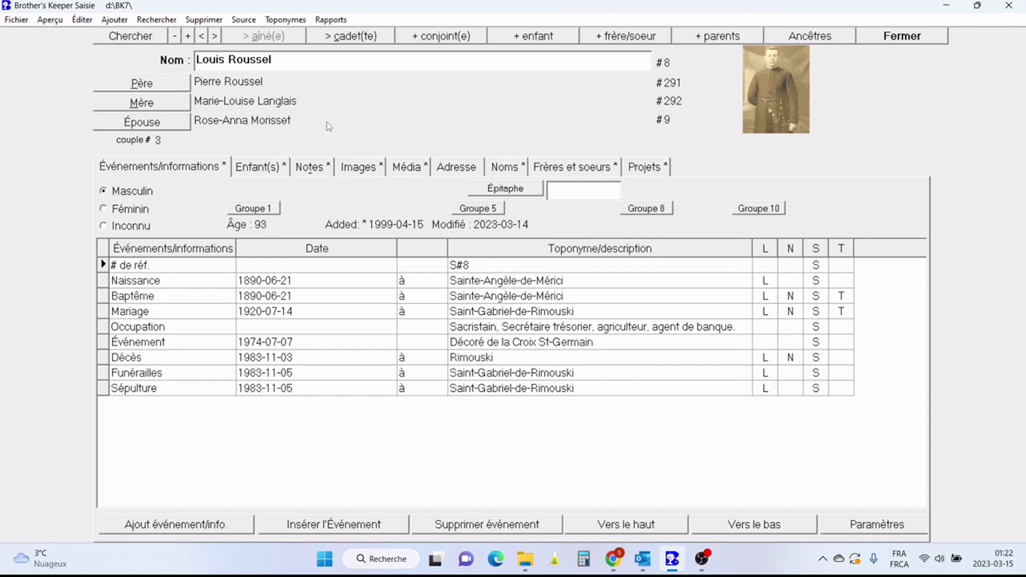
Step: Open the 1928 horse image from the record's linked images and examine it at different magnifications
click(360, 168)
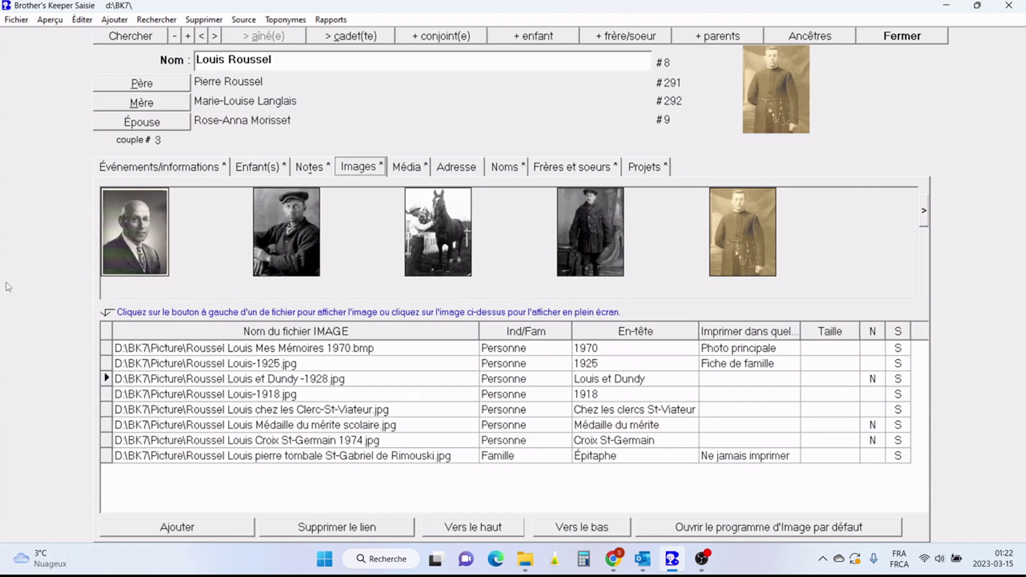
click(421, 250)
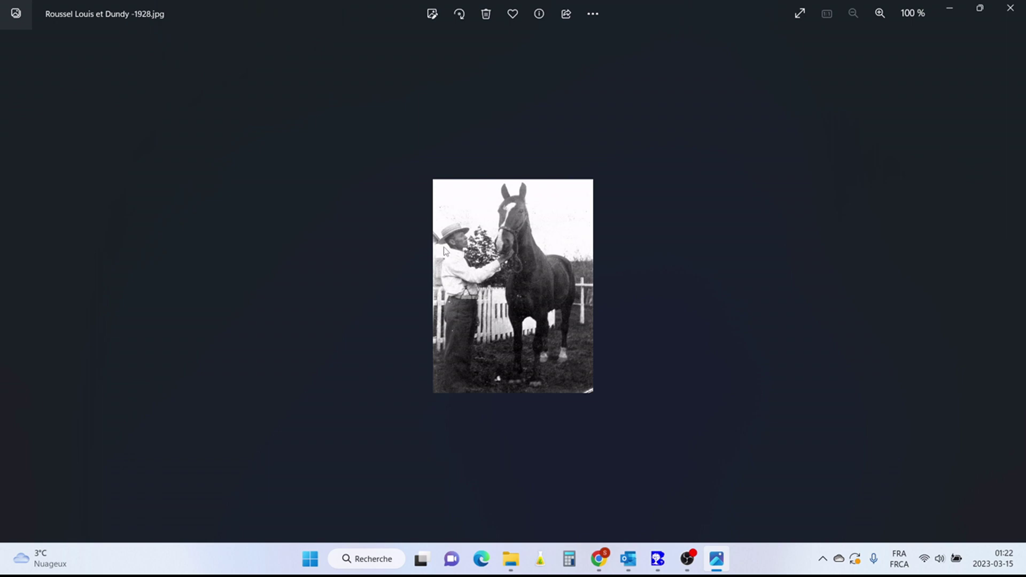
scroll(640, 243, up, 2)
scroll(641, 240, up, 4)
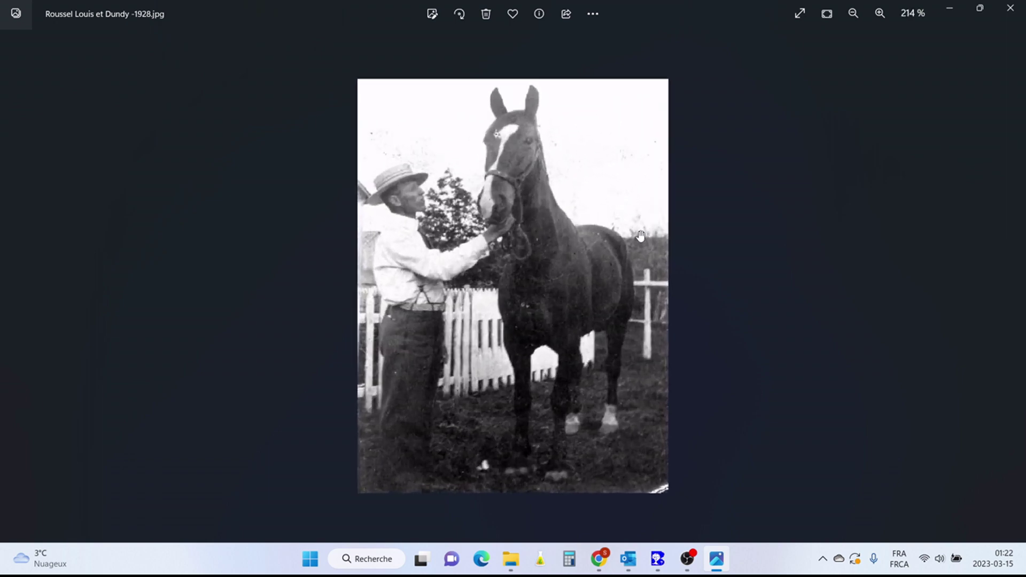
scroll(641, 235, up, 4)
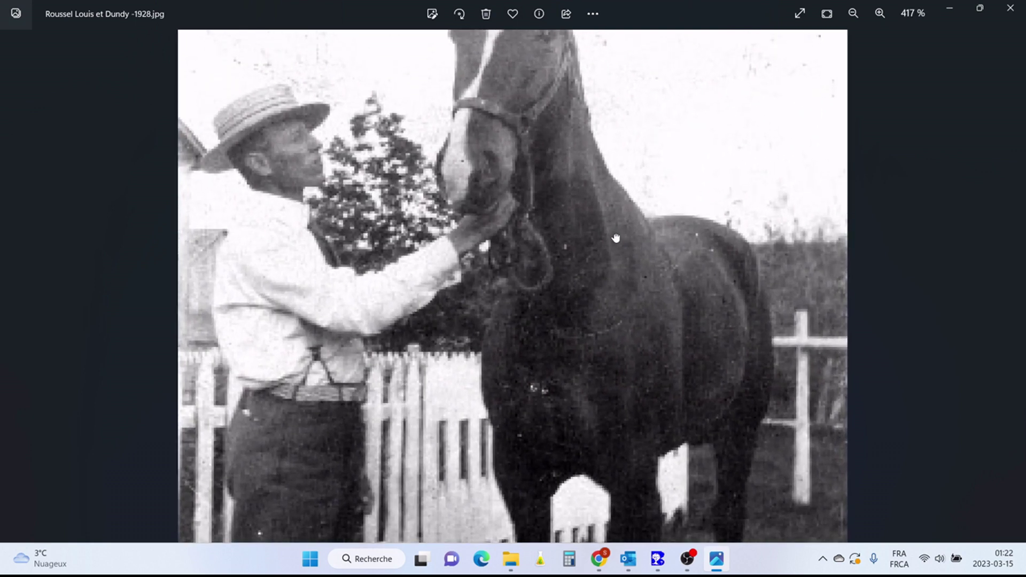
drag(616, 238, 647, 356)
scroll(614, 331, down, 5)
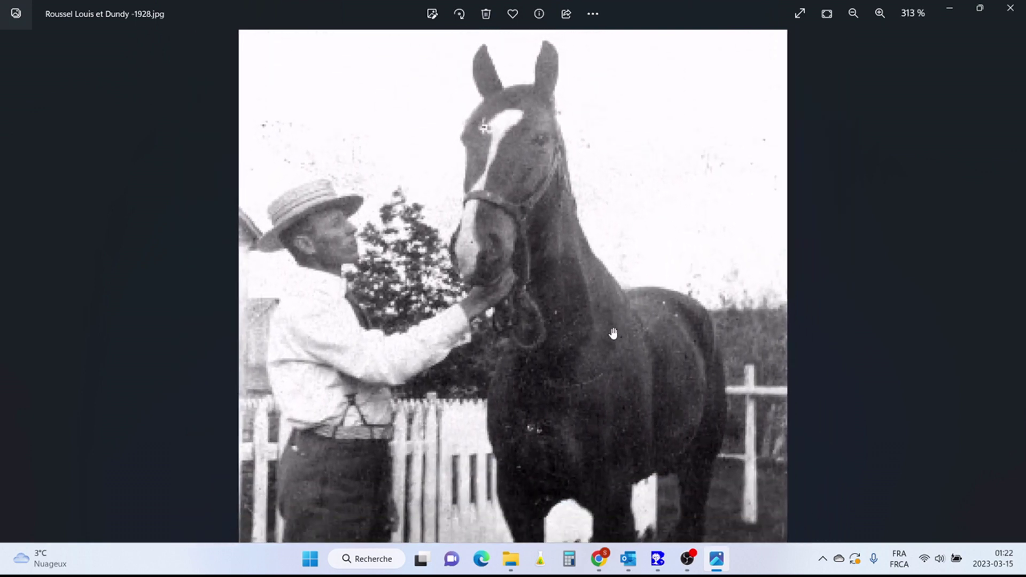
scroll(609, 329, down, 1)
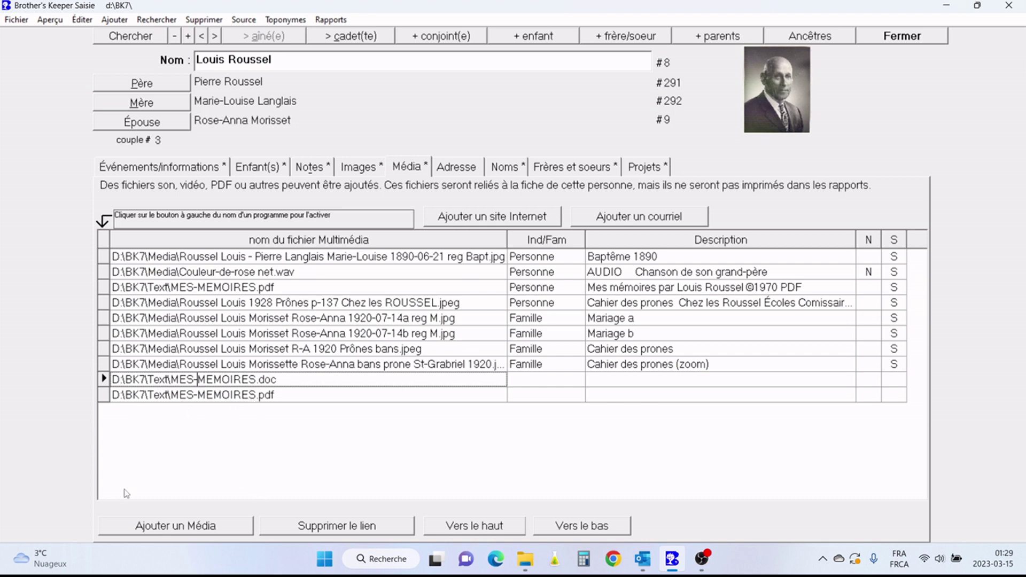
Step: Open the linked MES-MEMOIRES.doc file in Word, look through its first pages, and close it without saving changes
click(104, 379)
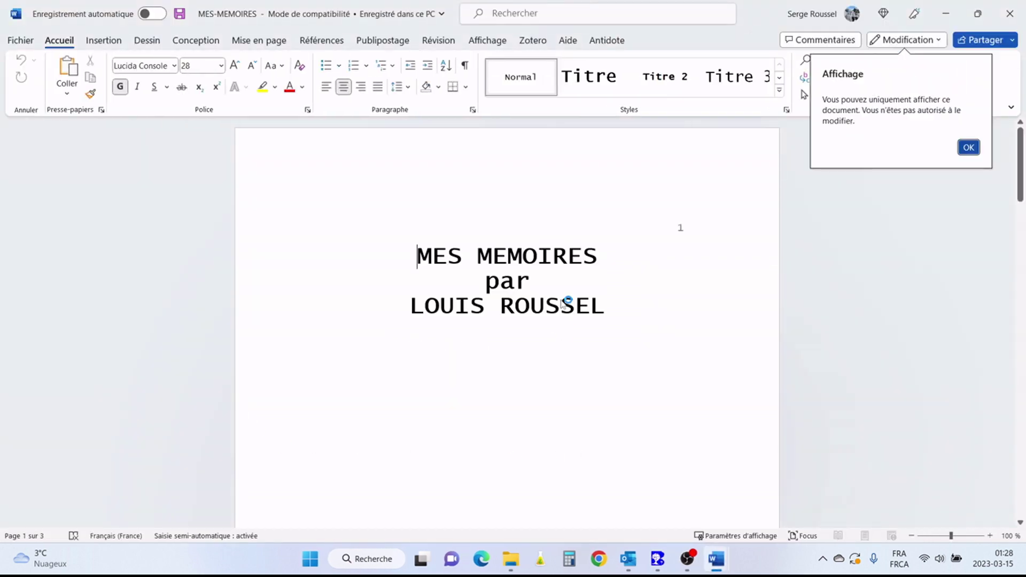
scroll(524, 263, down, 5)
scroll(523, 263, down, 12)
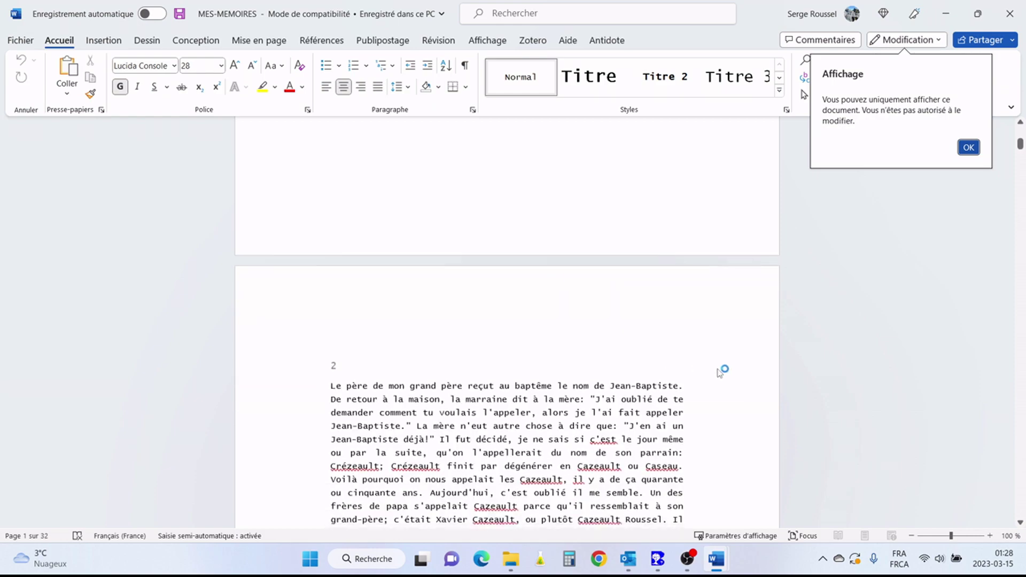
scroll(720, 349, up, 15)
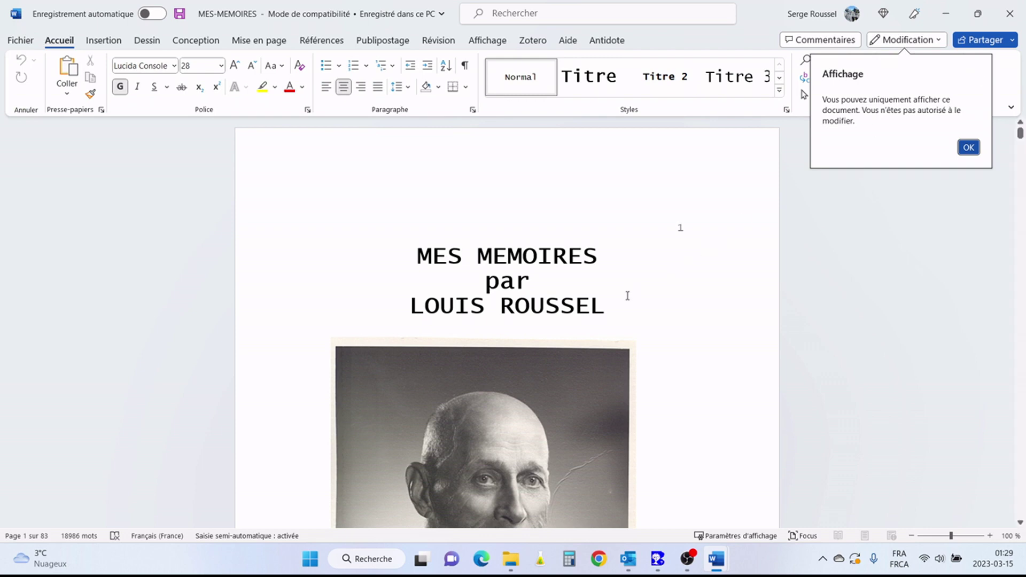
scroll(508, 294, down, 7)
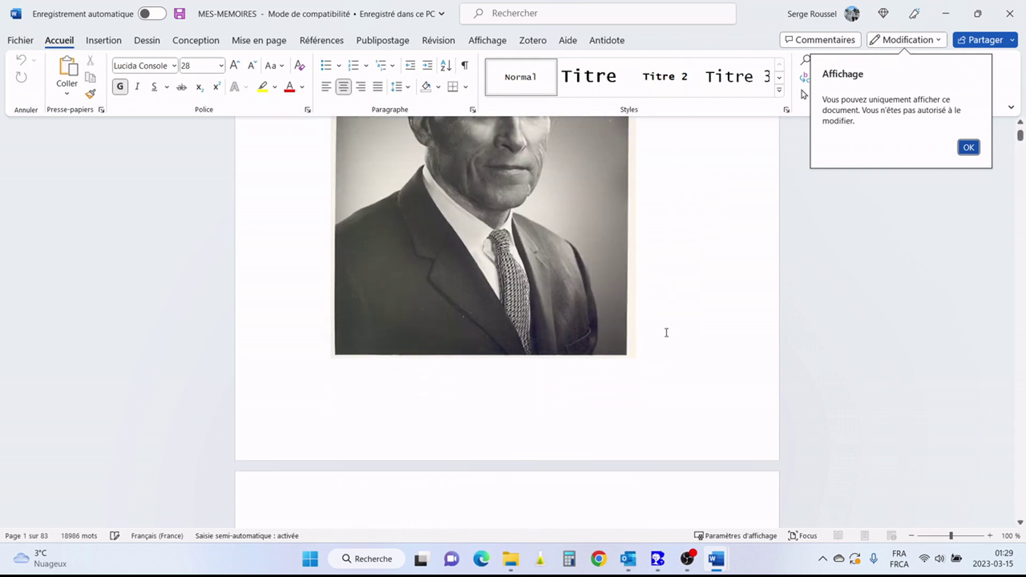
scroll(667, 333, up, 5)
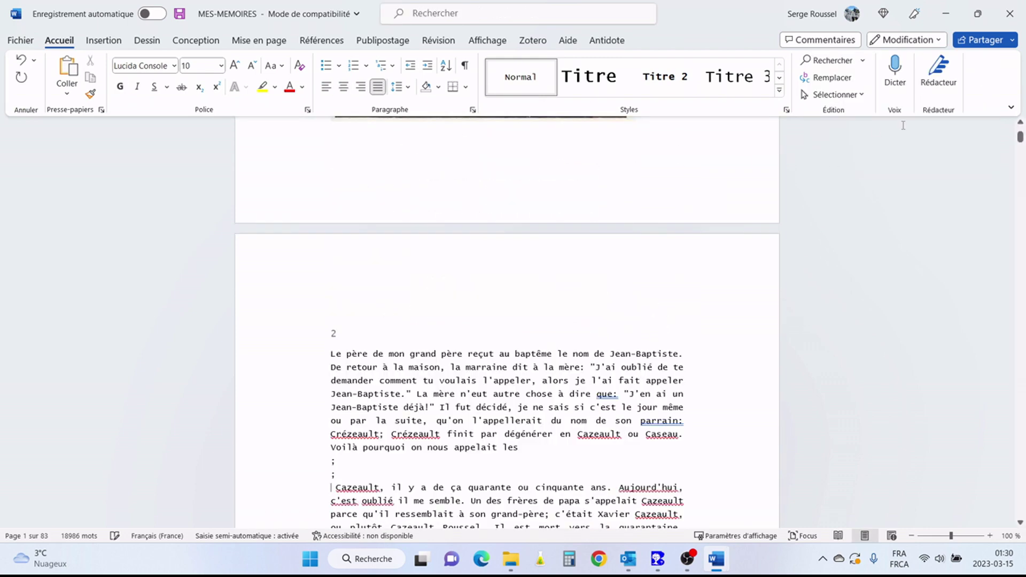
click(1009, 16)
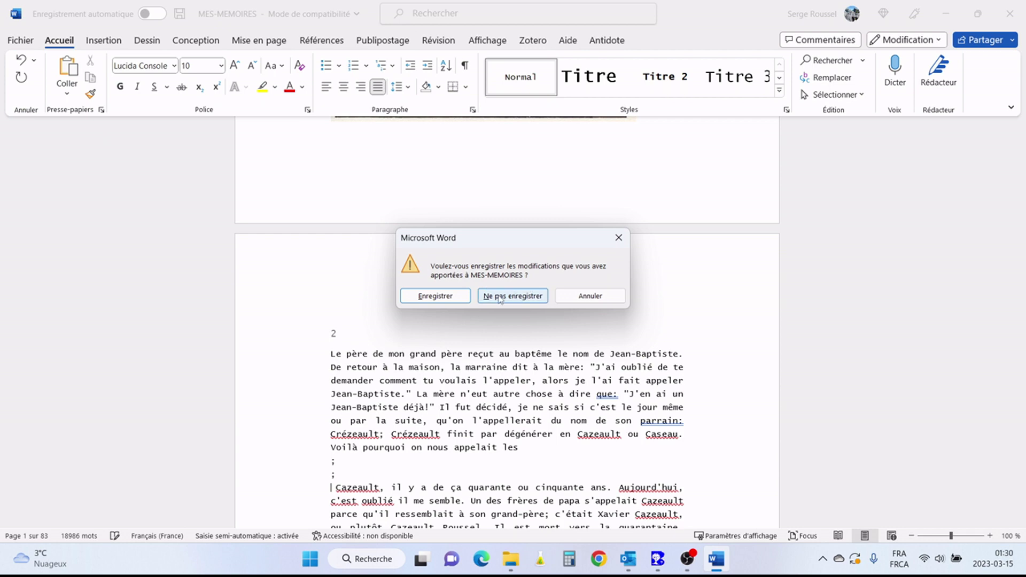
click(499, 298)
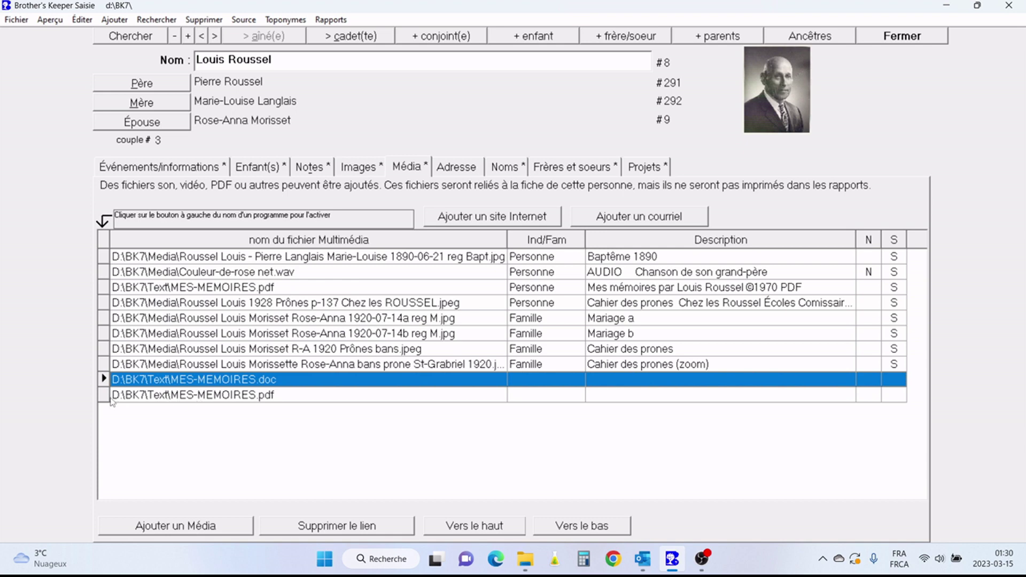
Step: Open the linked MES-MEMOIRES.pdf file in the browser and look through its first pages
click(107, 399)
click(104, 395)
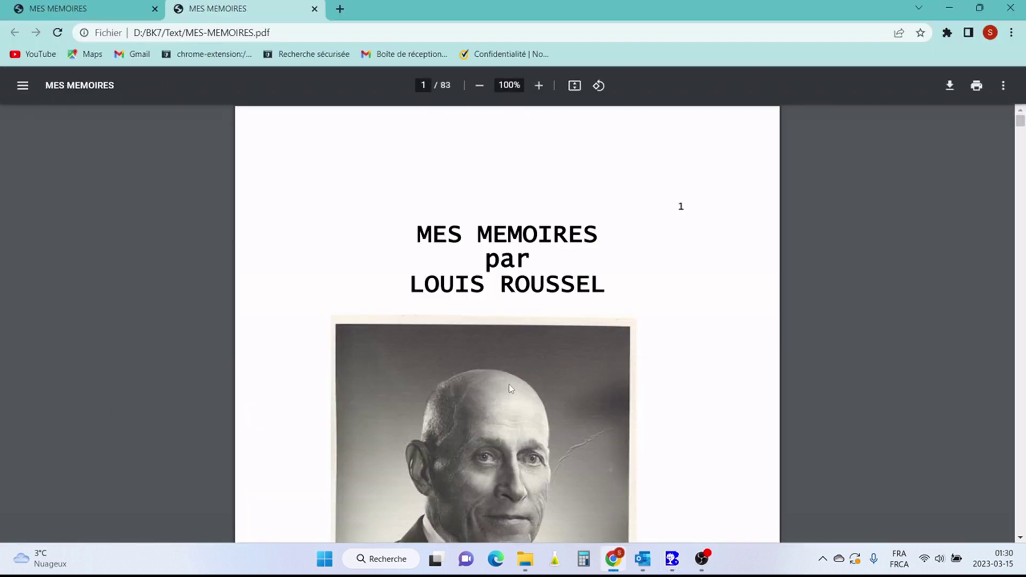
scroll(508, 381, down, 5)
scroll(507, 381, down, 20)
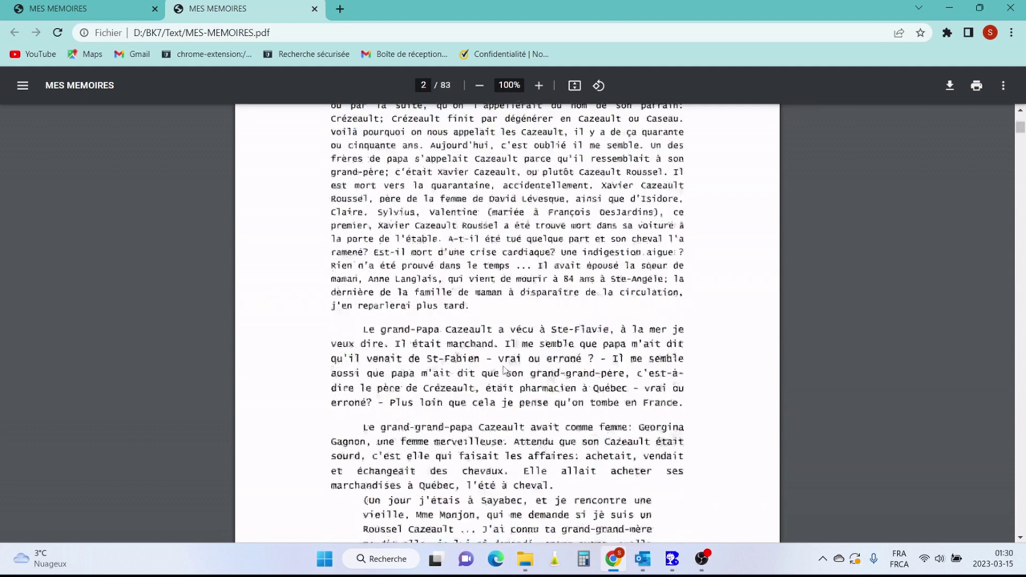
scroll(502, 361, down, 15)
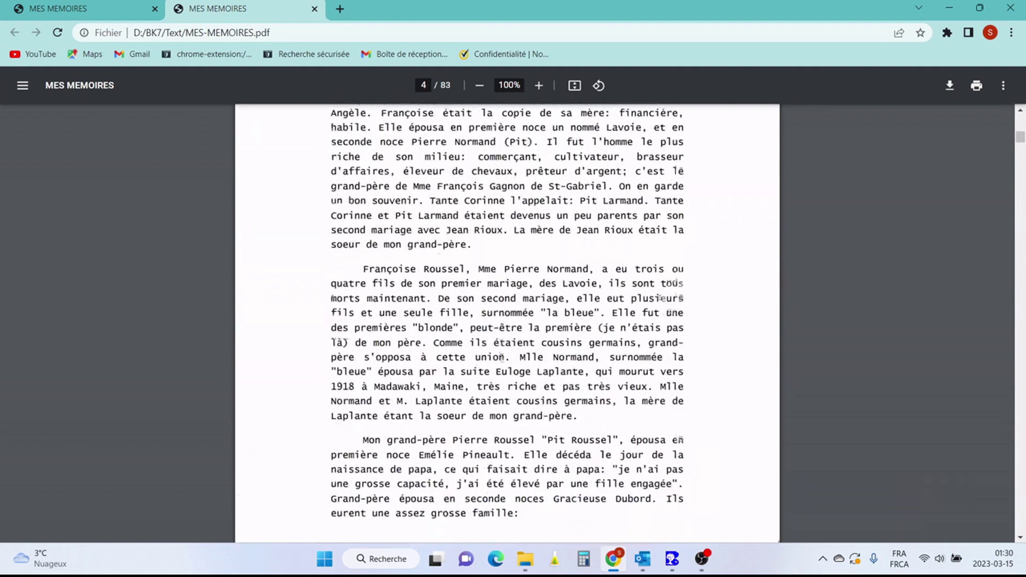
scroll(501, 357, up, 20)
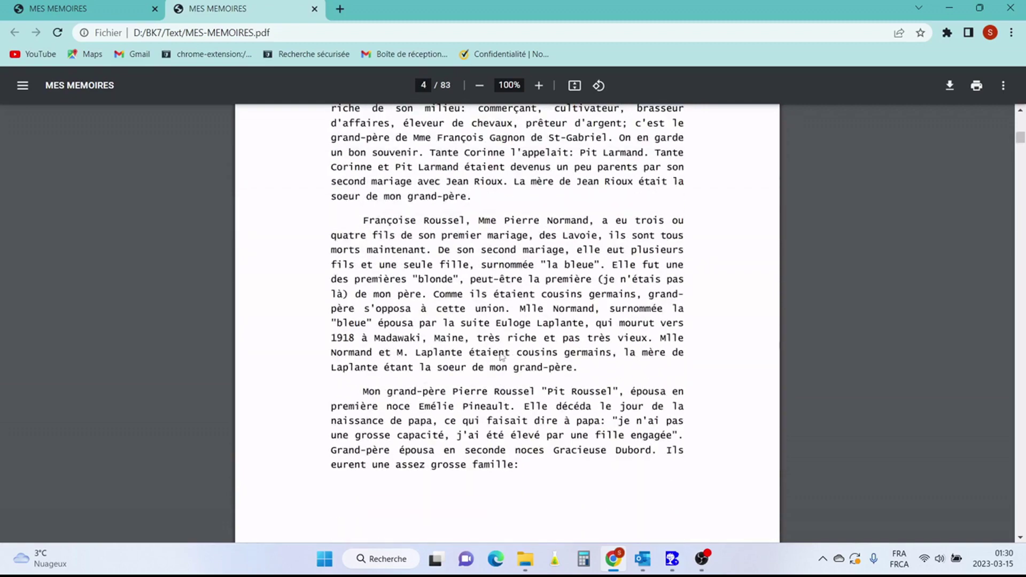
scroll(501, 351, up, 5)
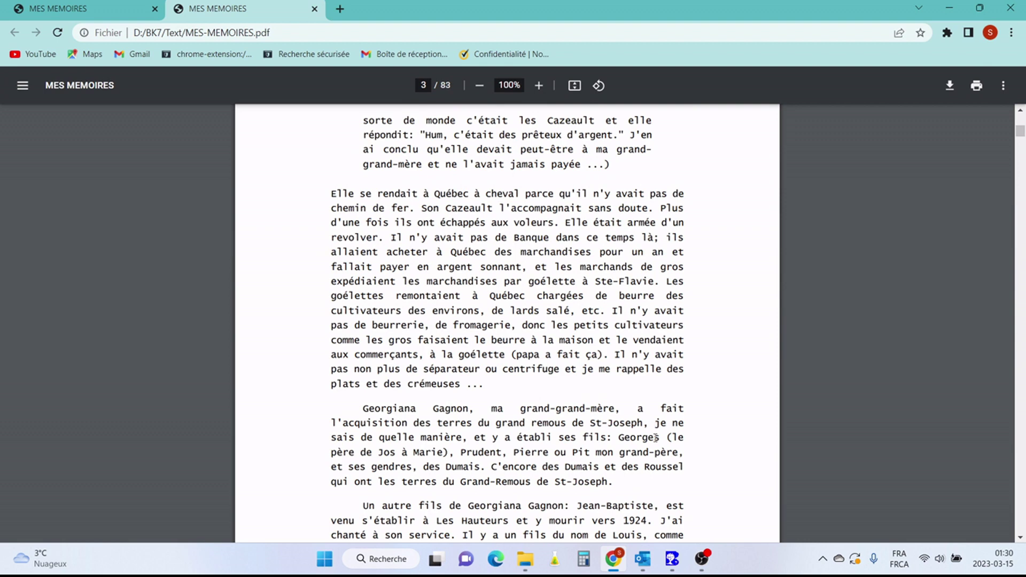
mouse_move(640, 567)
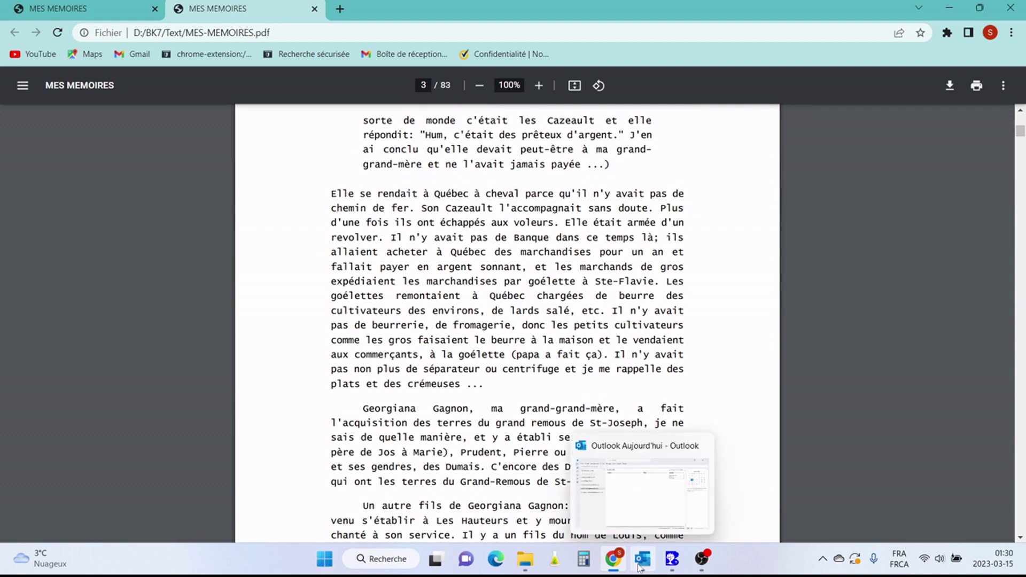